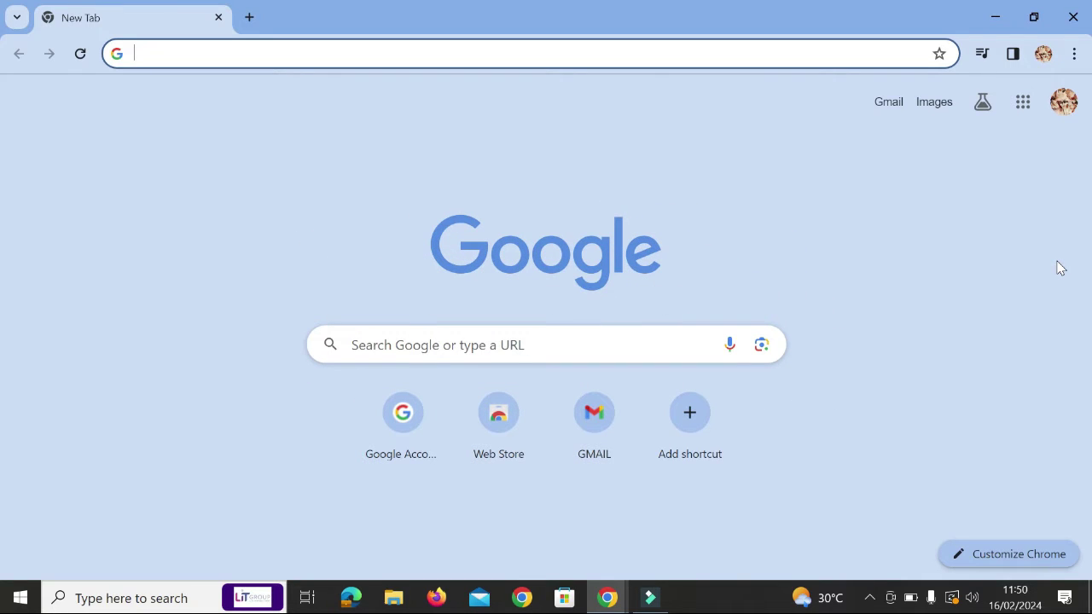
- Search Google for "website domain explained"
type("website ")
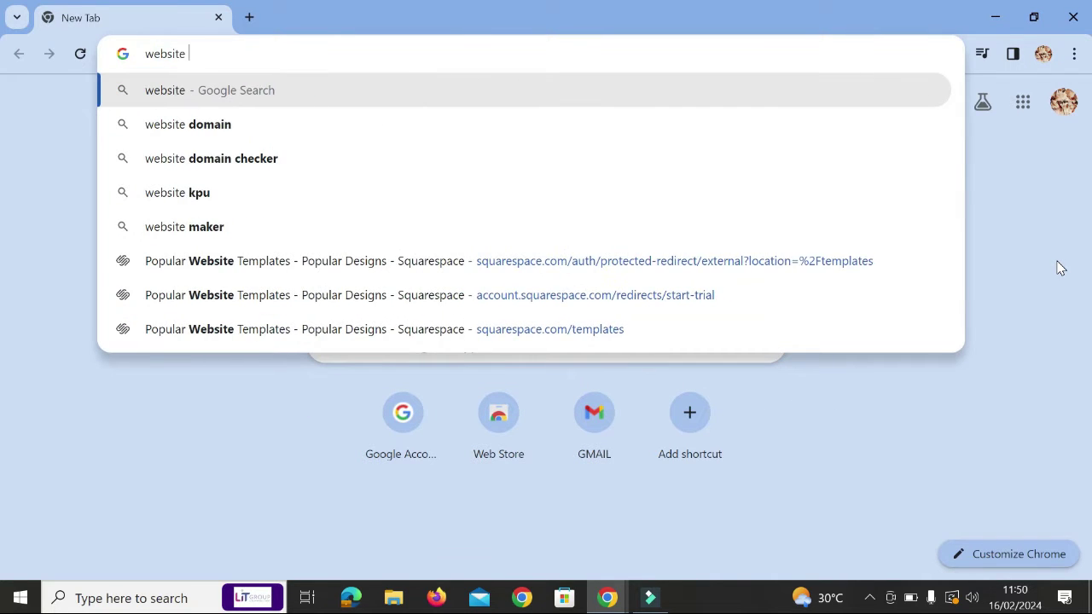
type("domain ex")
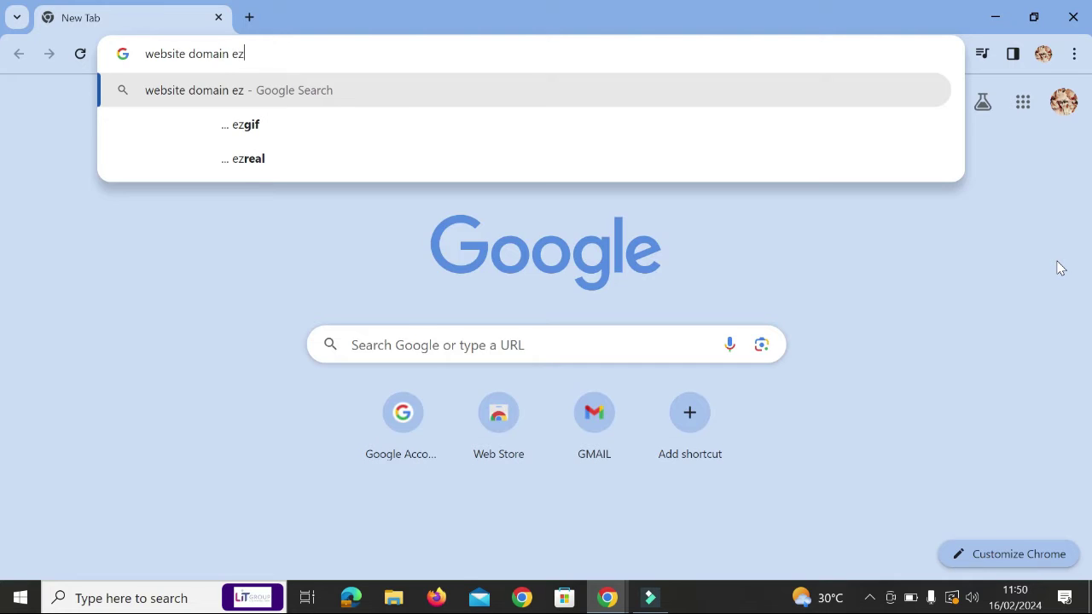
type("pla")
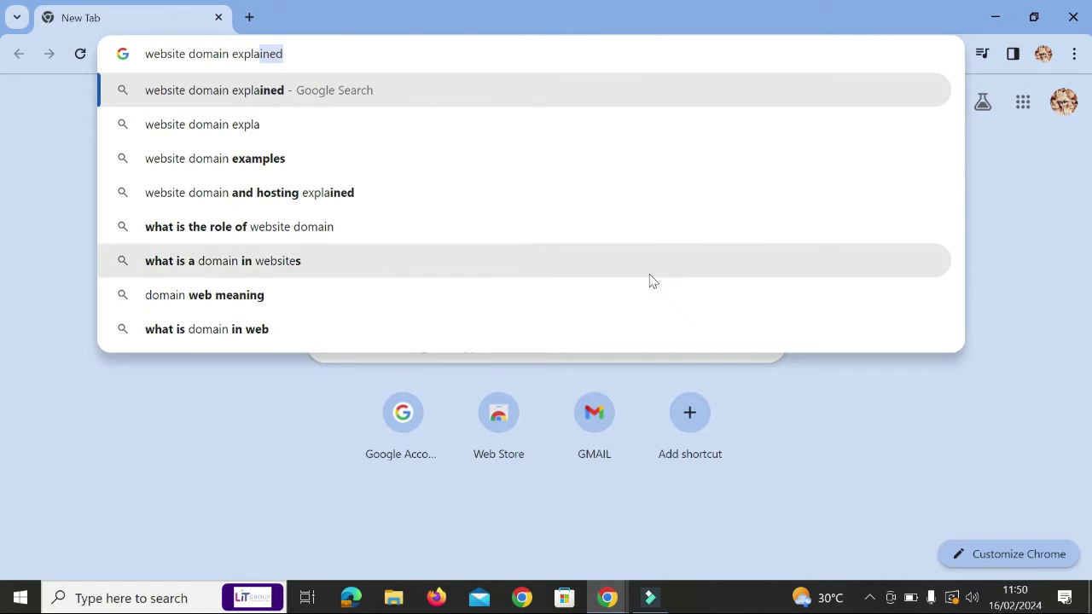
key("Return")
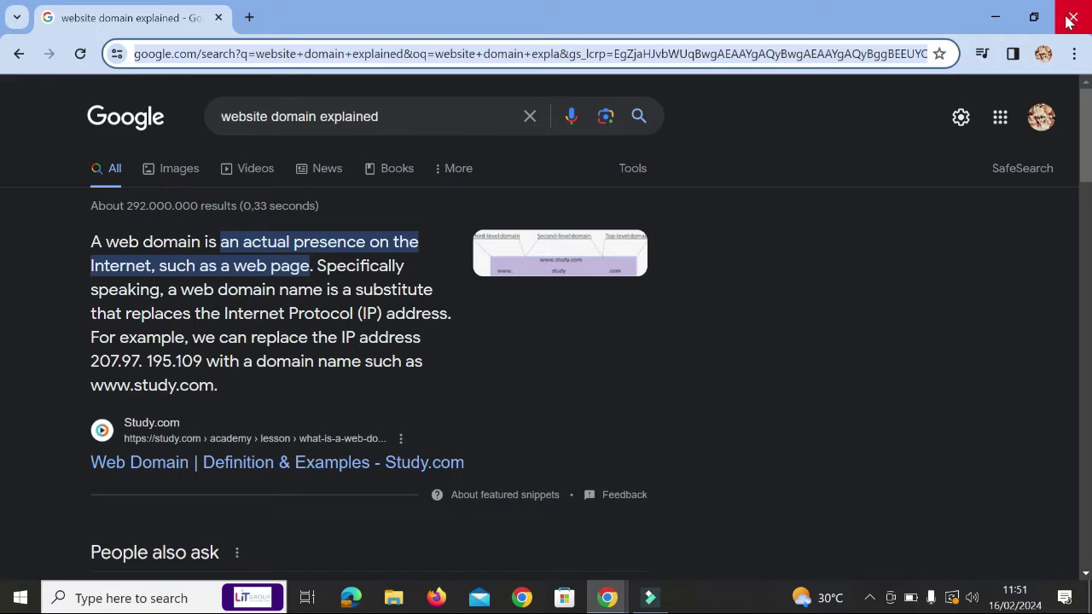
- Open the Shopify admin home page of the Eyes of the Sun store and highlight its web address
key("ctrl+l")
type("shopify.com/store/b70944-3")
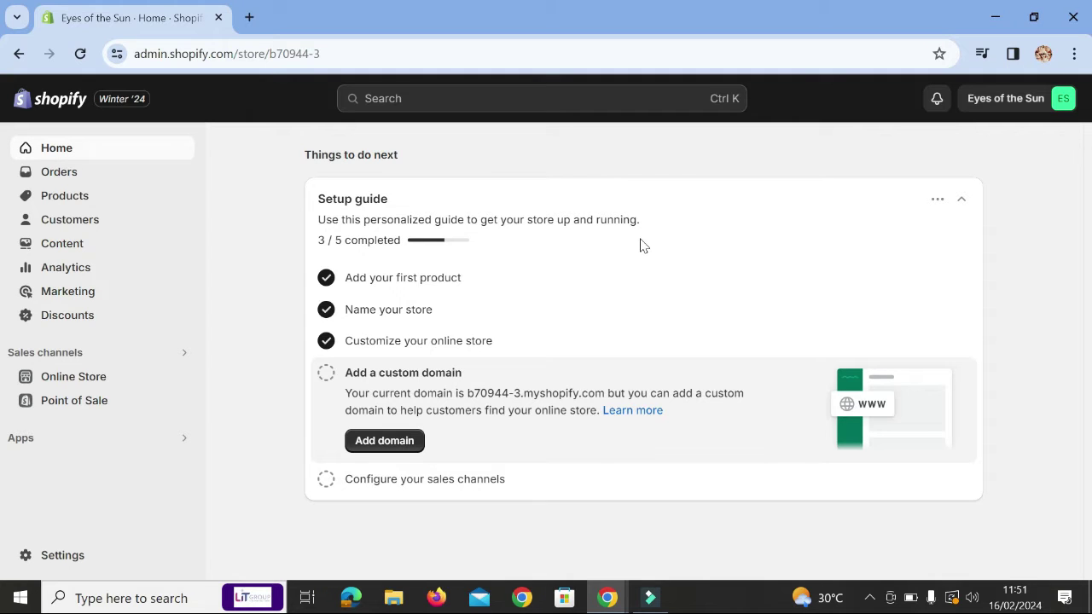
left_click(136, 53)
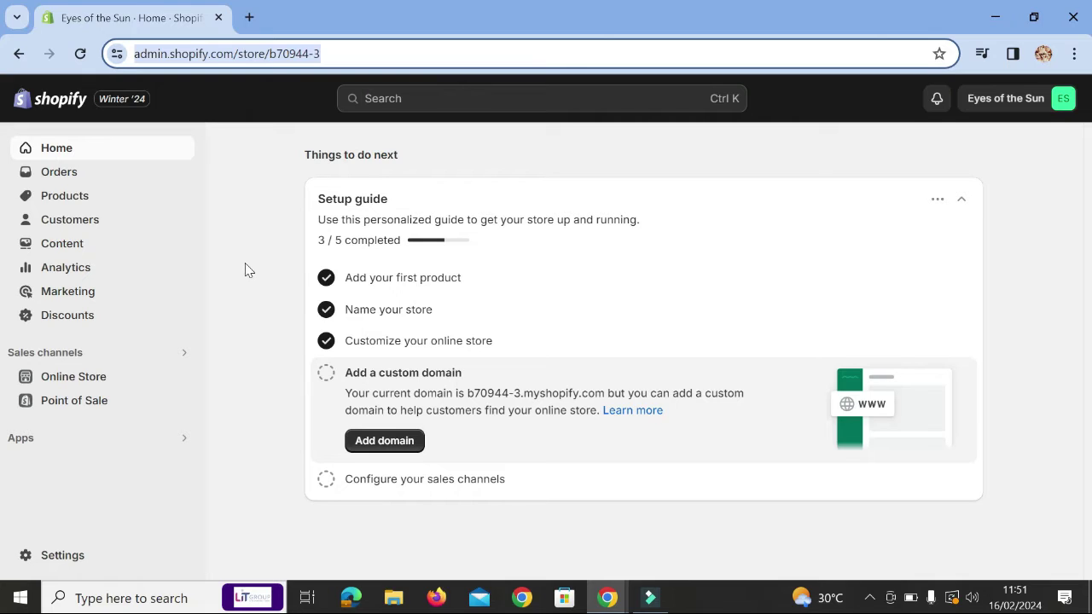
left_click(247, 270)
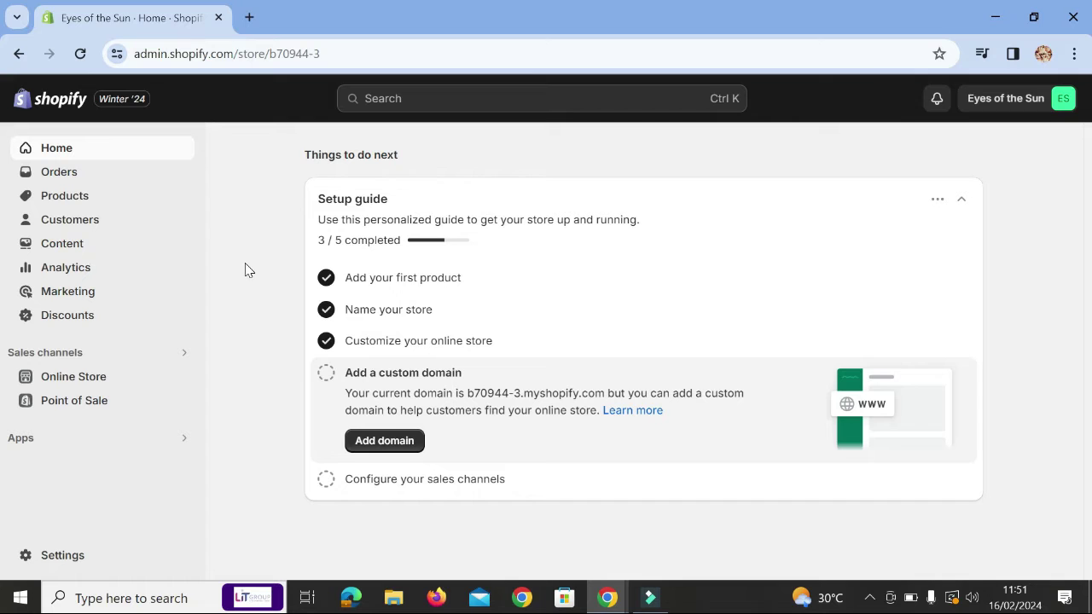
- In a new tab, search Google for squarespace and open the Squarespace website from the results
left_click(249, 17)
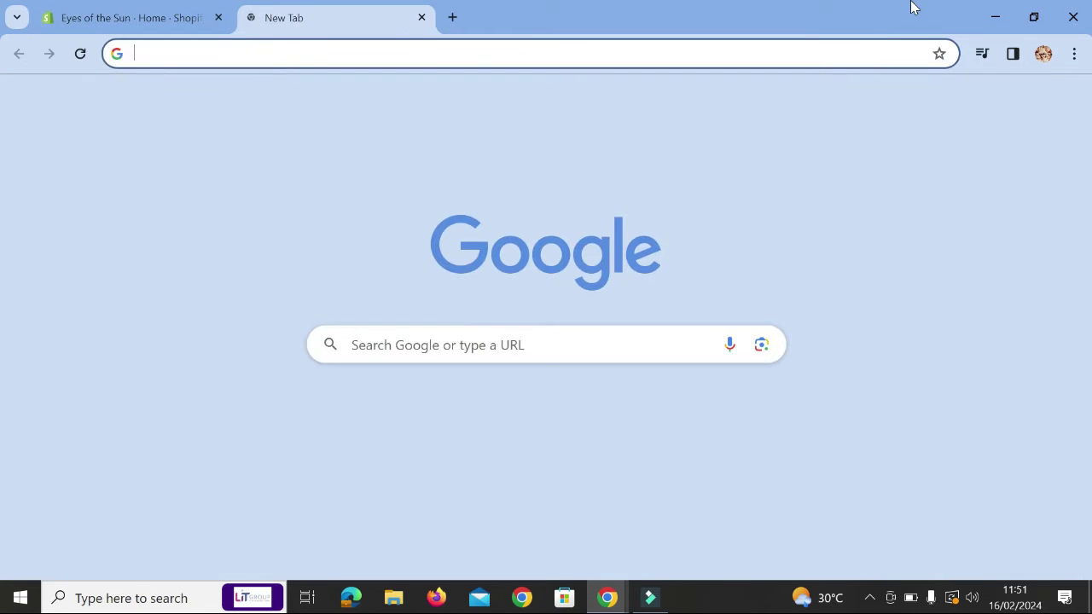
type("squa")
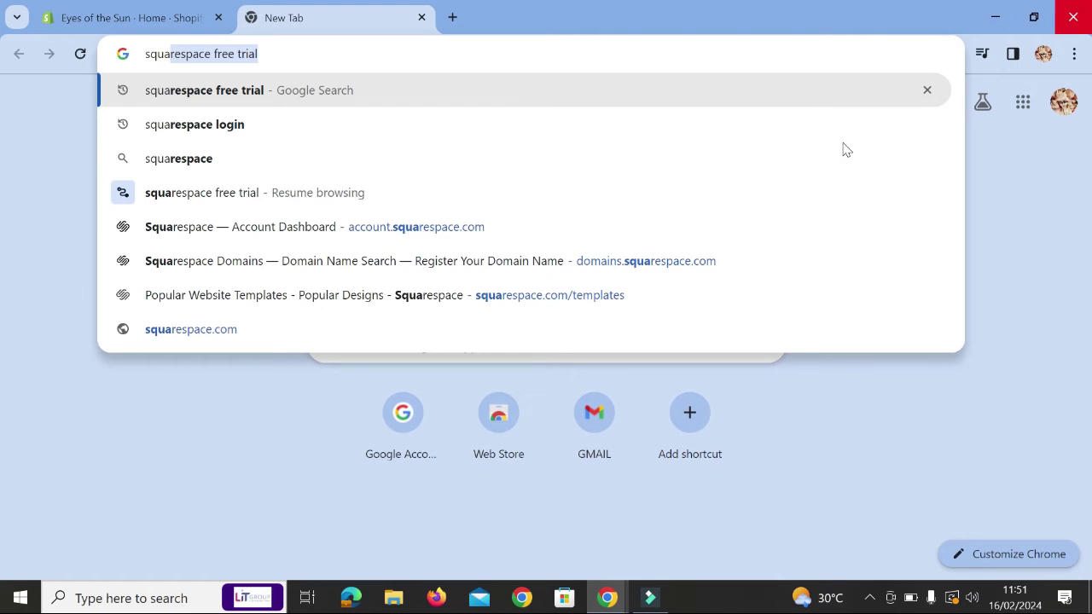
left_click(927, 89)
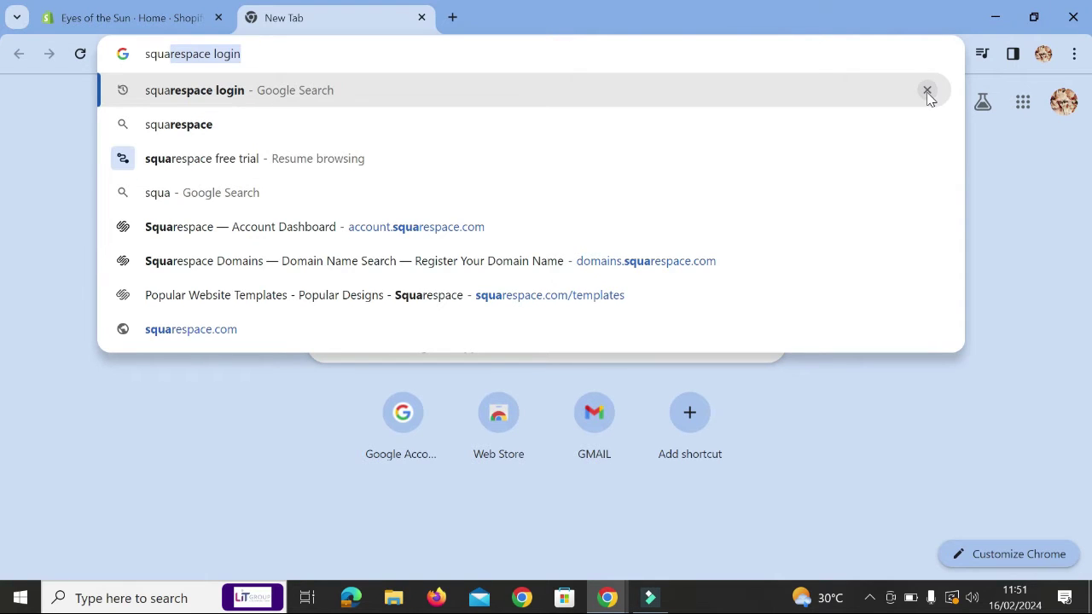
left_click(927, 91)
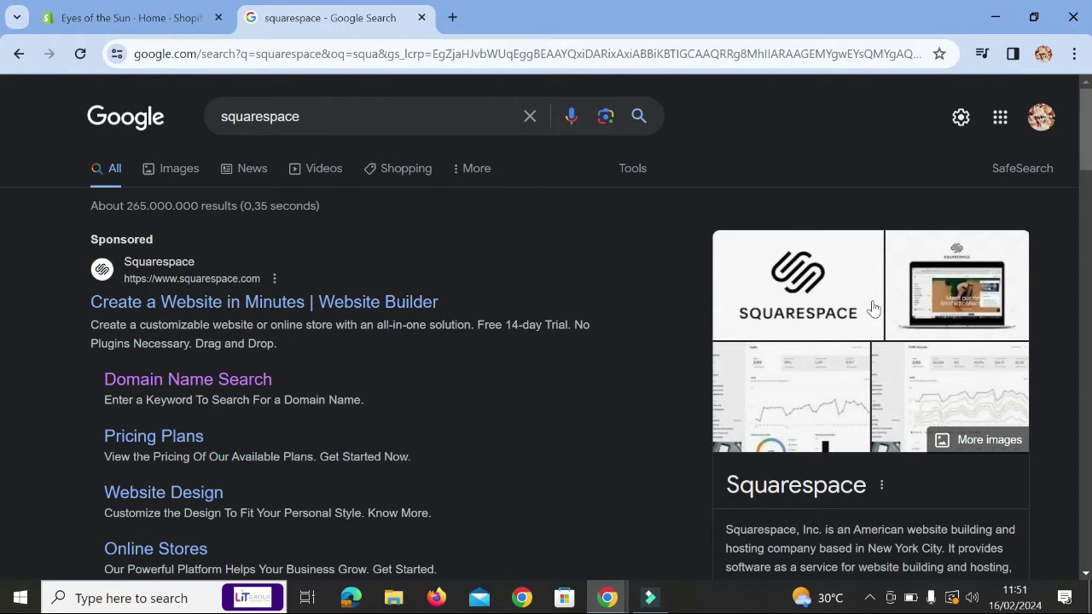
scroll(909, 338, "down", 1)
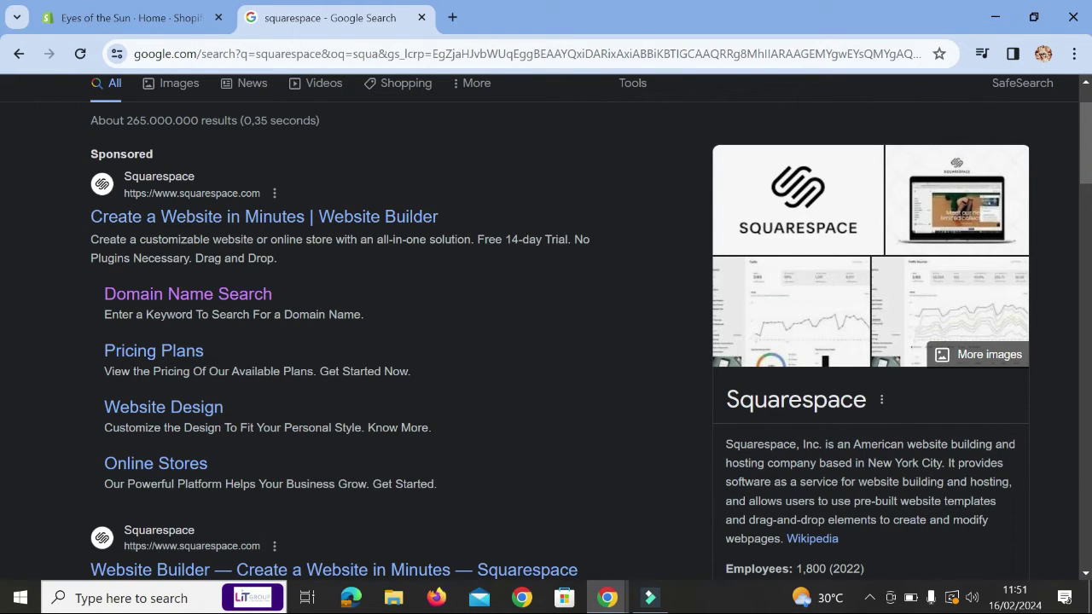
left_click(259, 219)
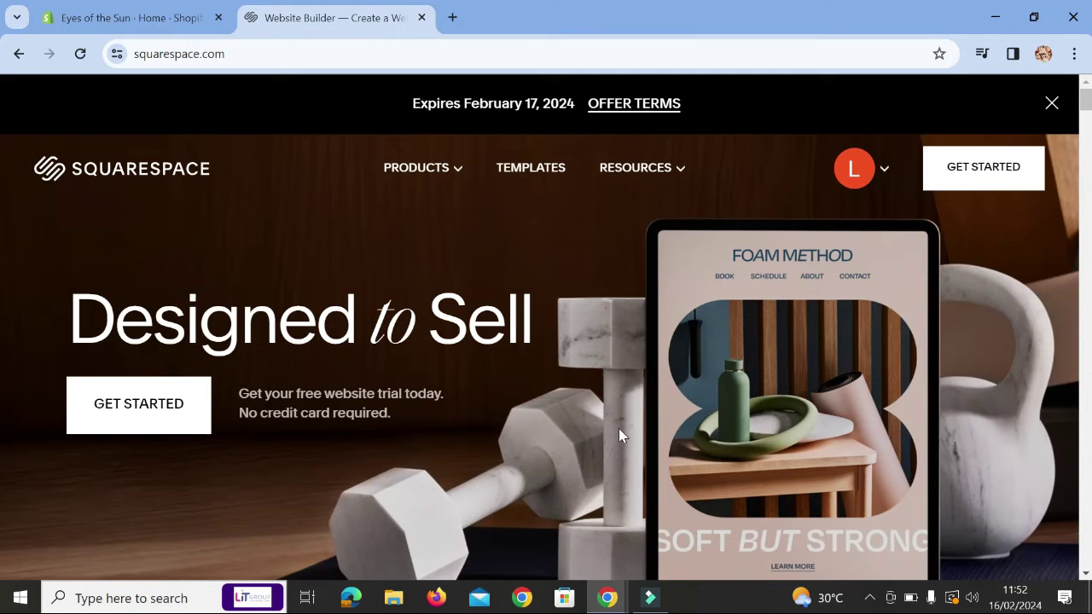
- Examine the Squarespace home page, its product list and the website template topics, and return to the home page
scroll(618, 428, "down", 4)
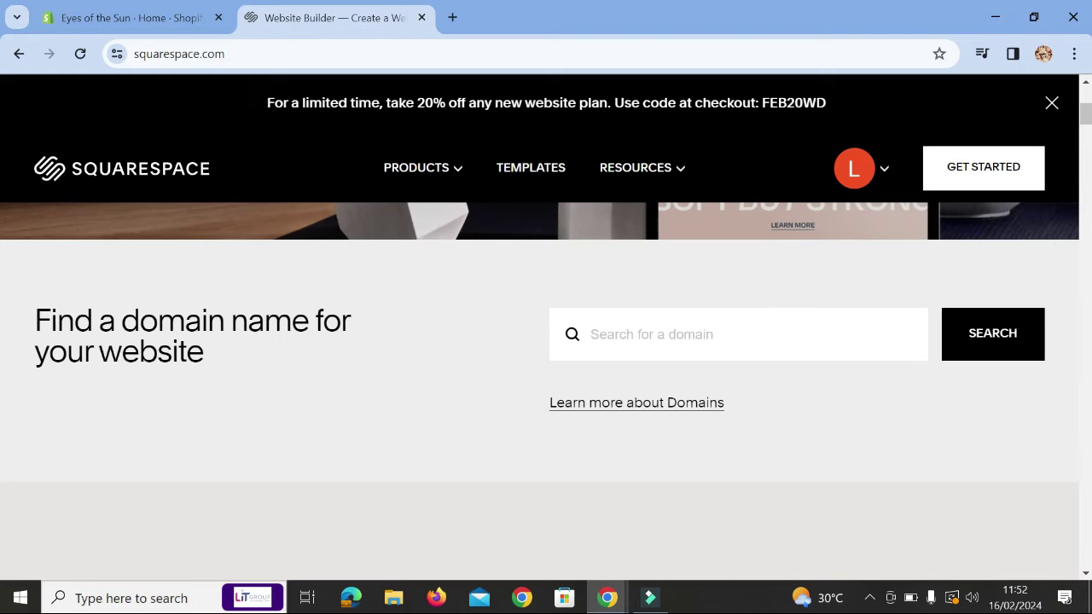
scroll(489, 348, "up", 5)
left_click(451, 176)
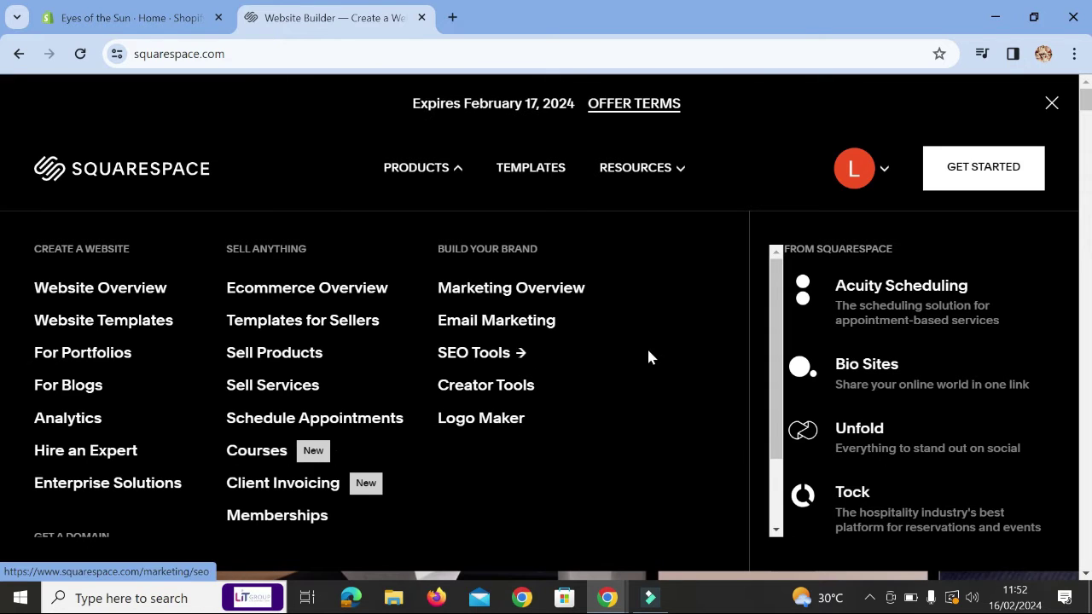
left_click(543, 167)
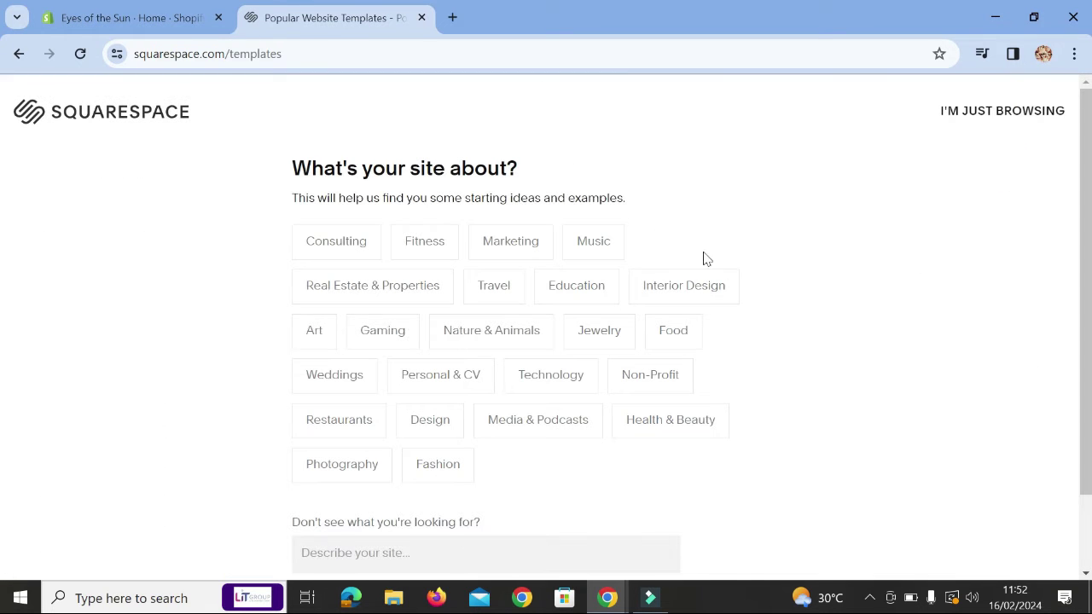
scroll(574, 287, "down", 1)
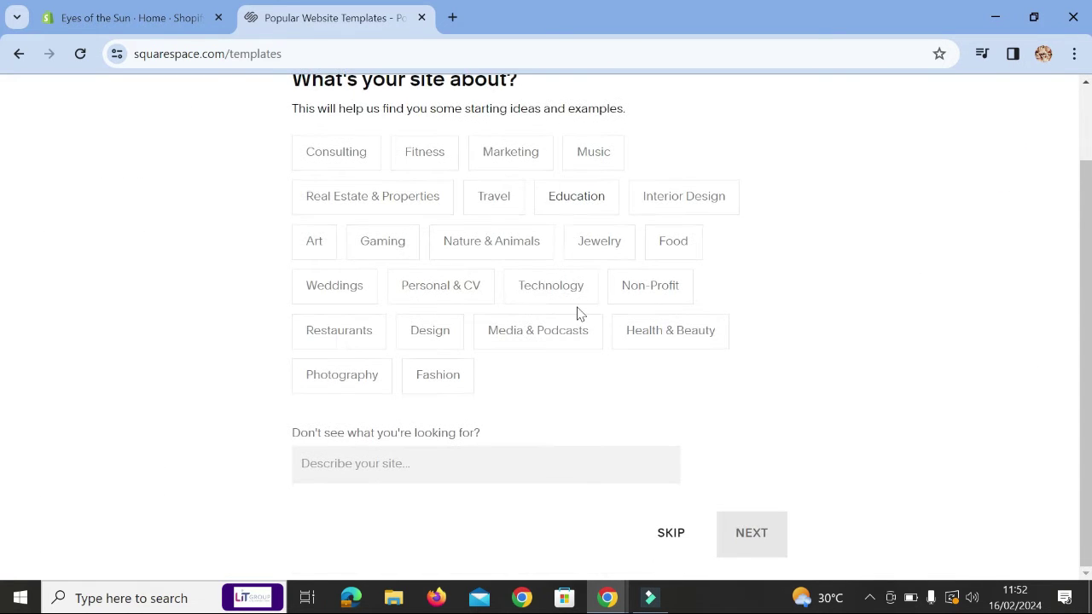
scroll(537, 337, "up", 1)
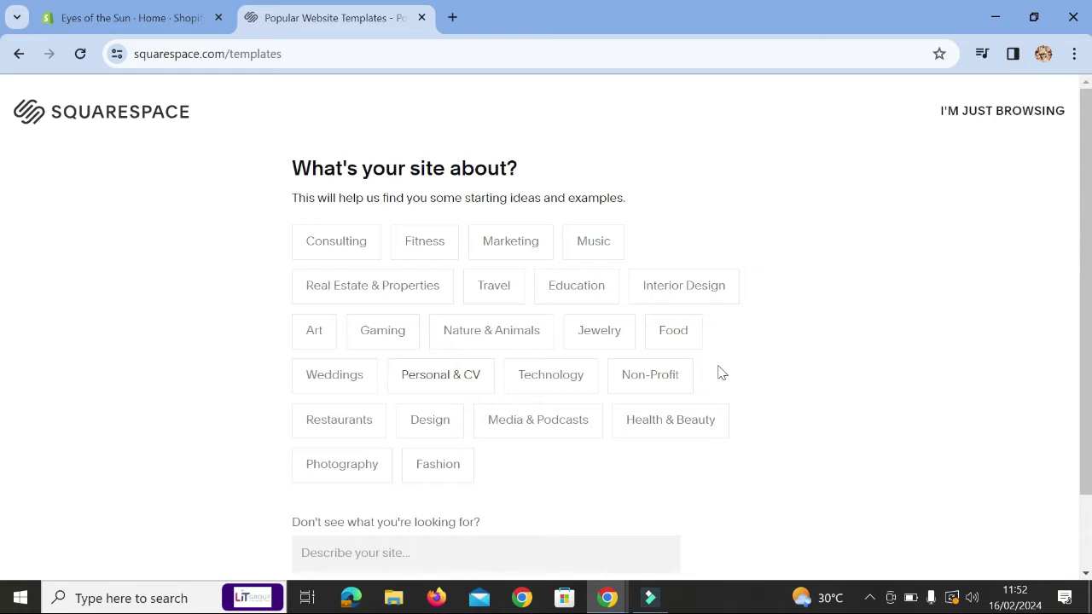
scroll(719, 372, "down", 1)
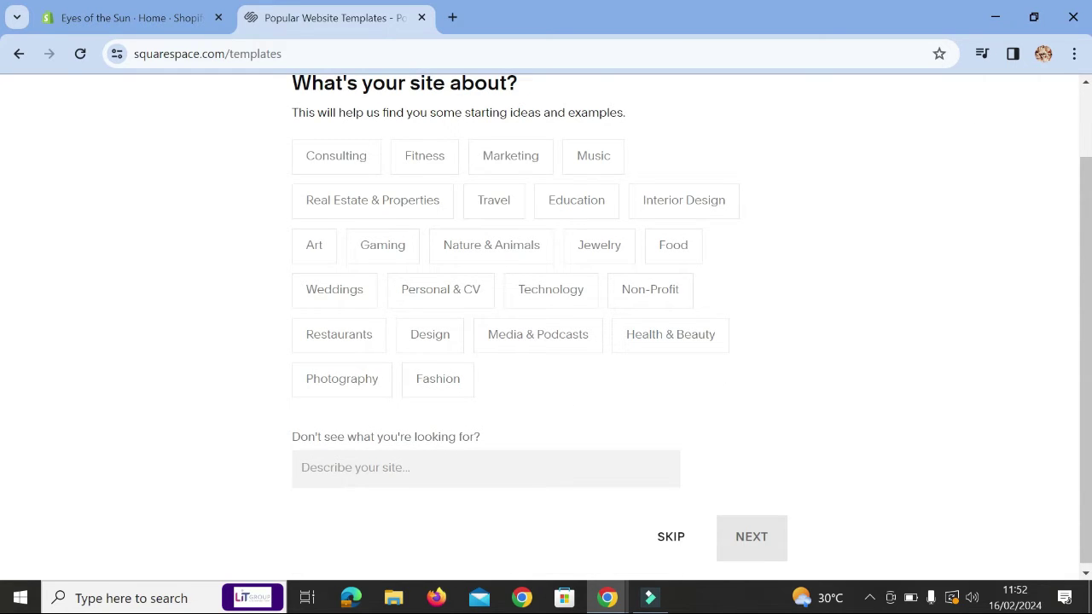
scroll(566, 409, "up", 1)
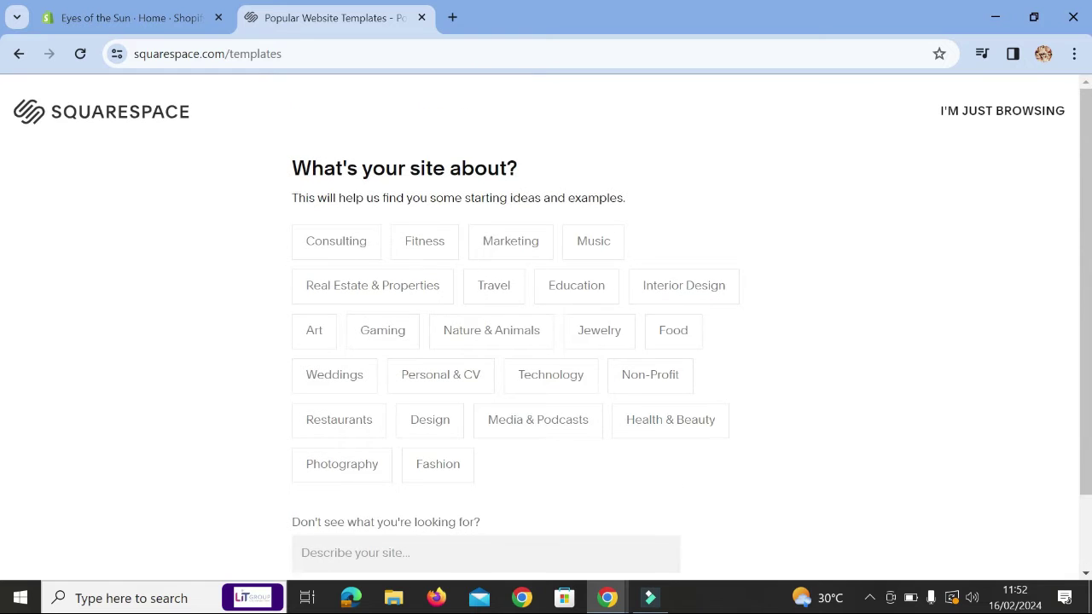
left_click(166, 126)
left_click(19, 53)
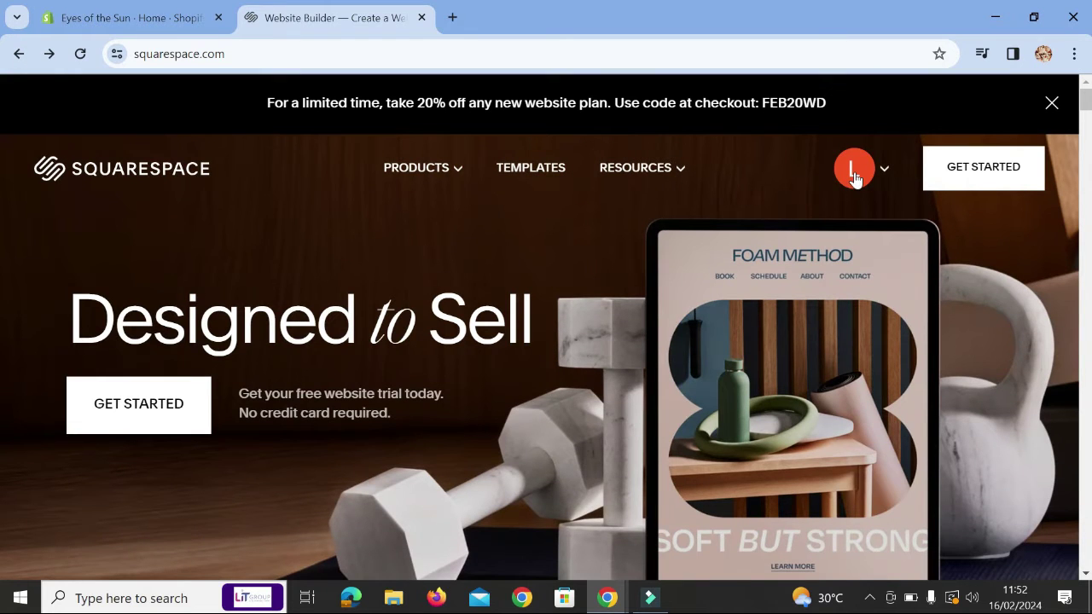
- Go to the Squarespace account dashboard and open its Domains section
left_click(855, 175)
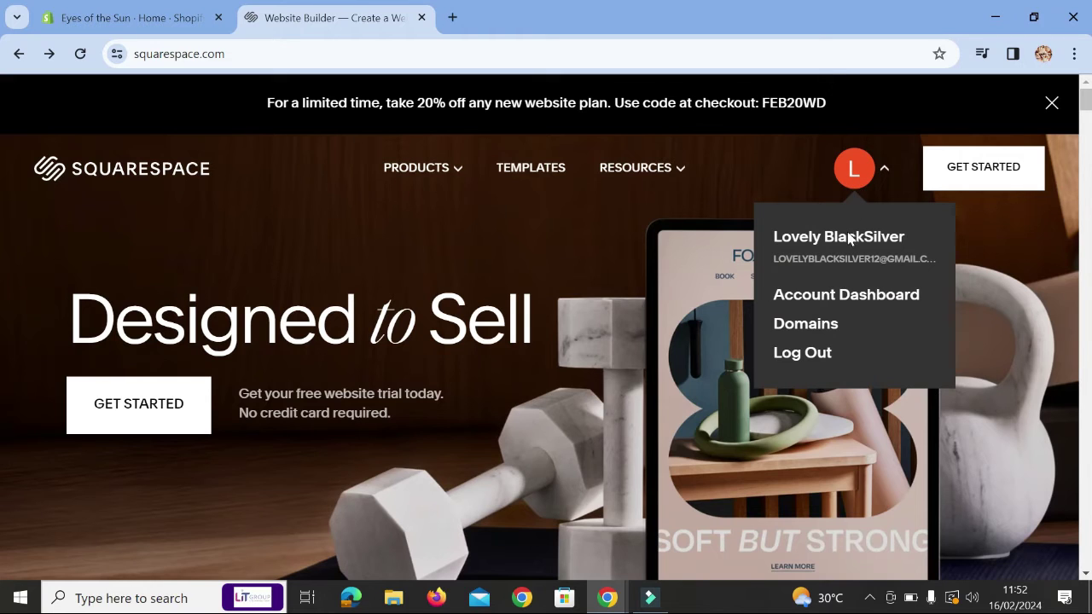
left_click(834, 296)
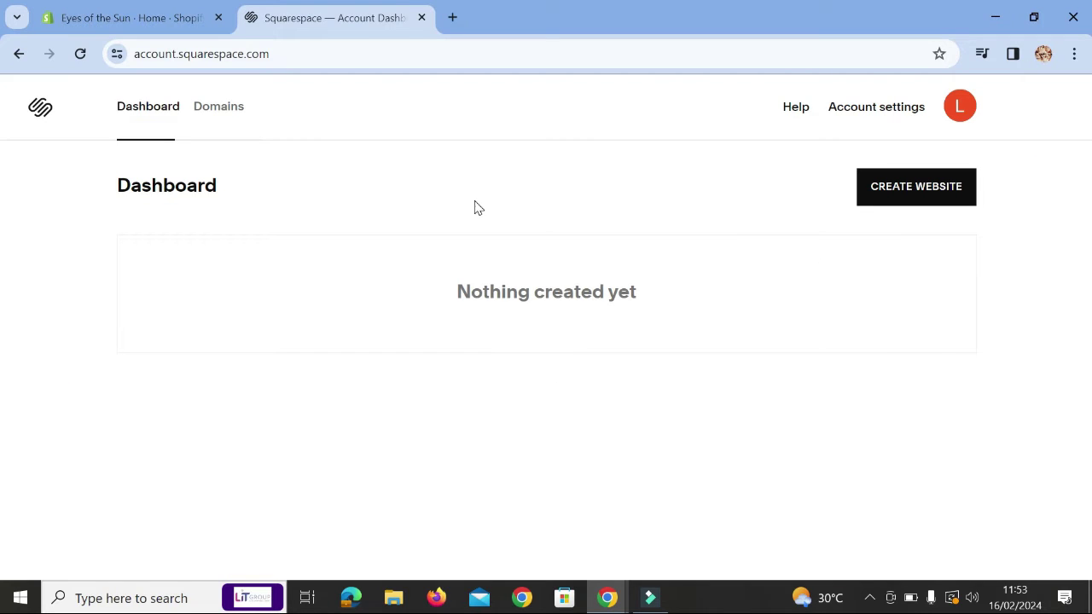
left_click(232, 104)
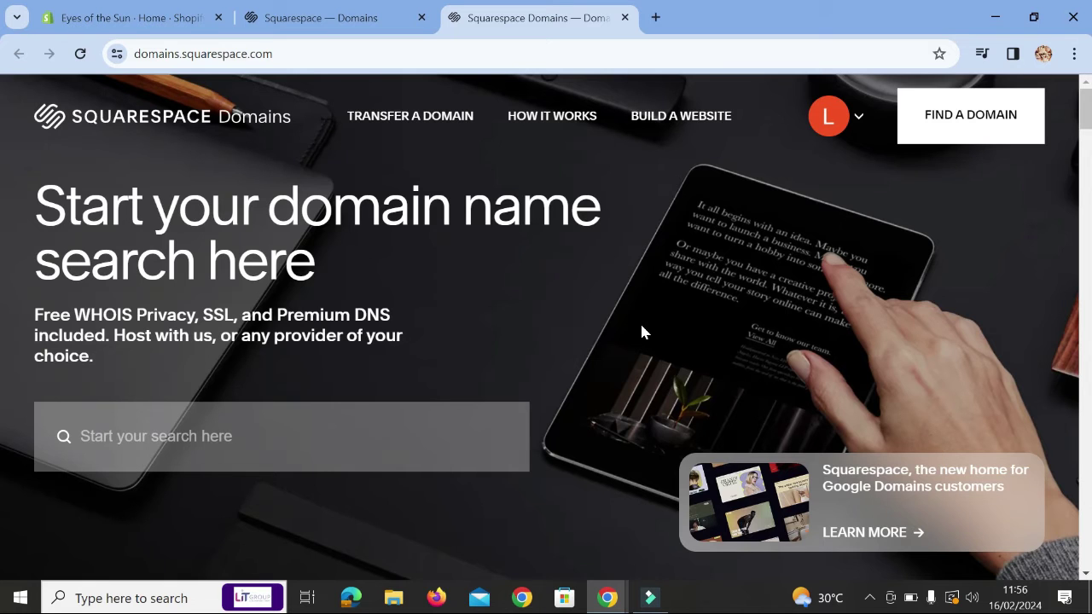
- Read through the Squarespace Domains page, including the How It Works instructions for buying a domain name
scroll(644, 333, "down", 5)
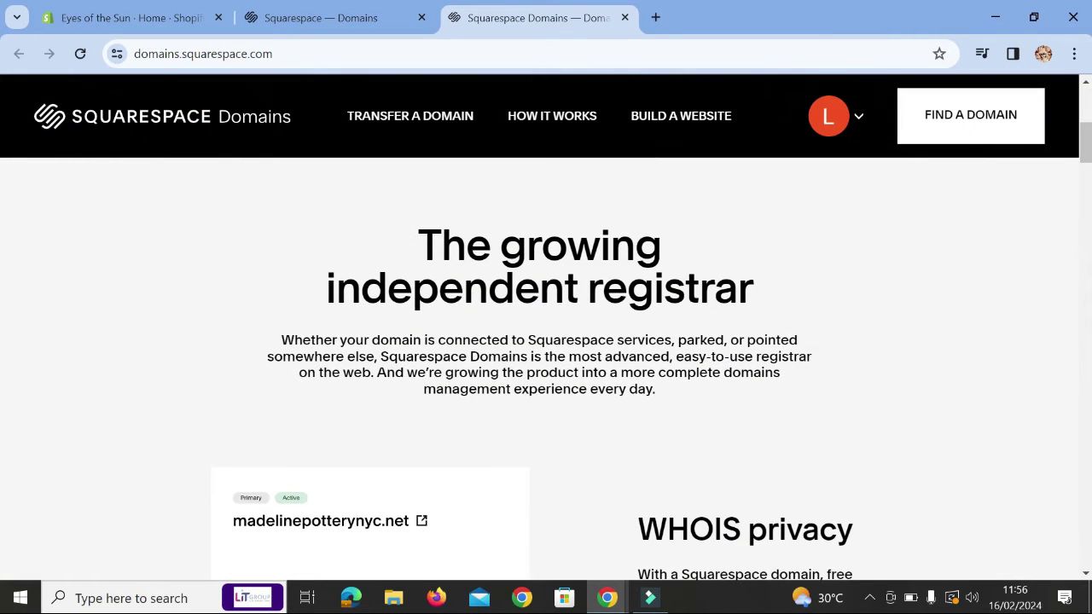
scroll(511, 320, "down", 4)
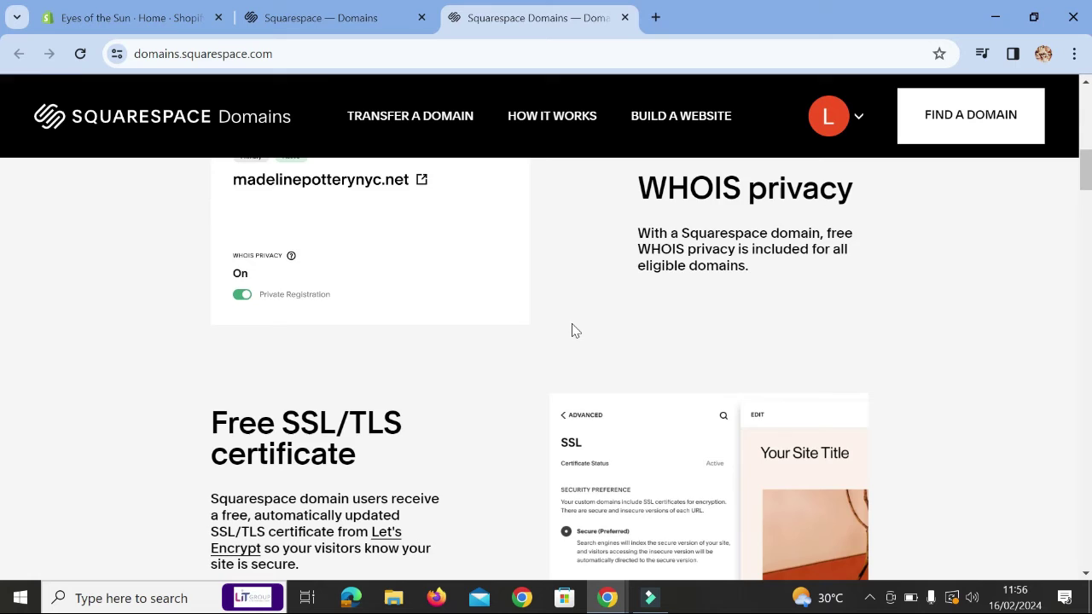
scroll(597, 331, "up", 10)
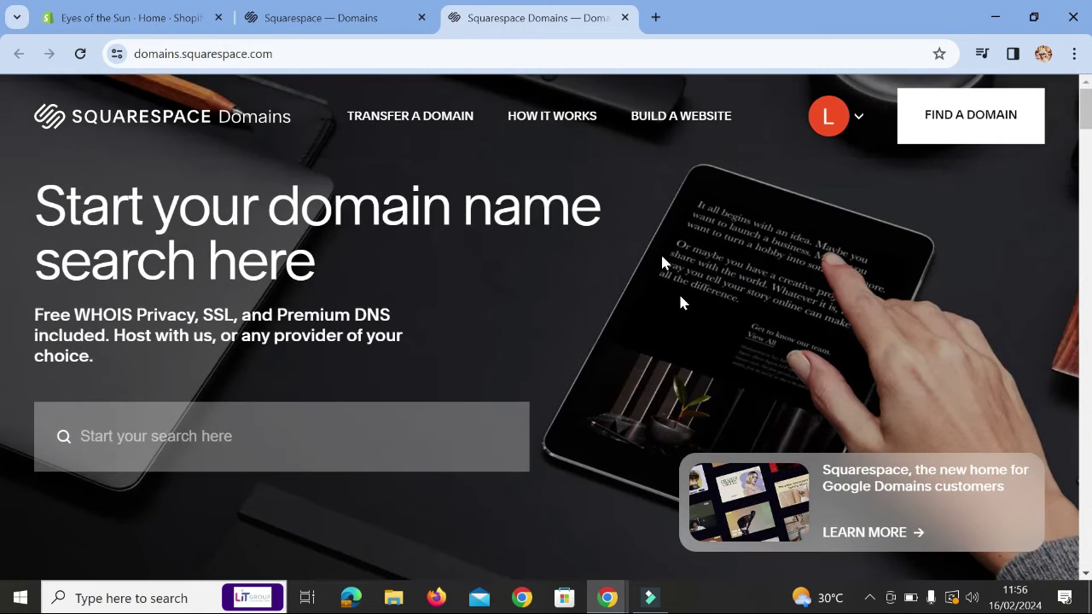
left_click(563, 119)
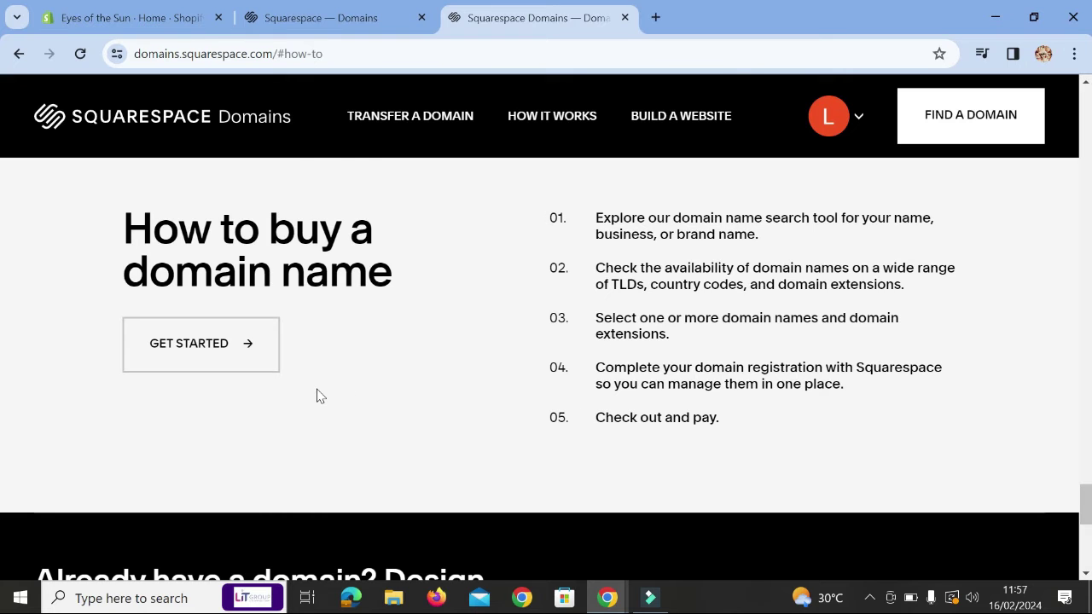
scroll(320, 396, "down", 2)
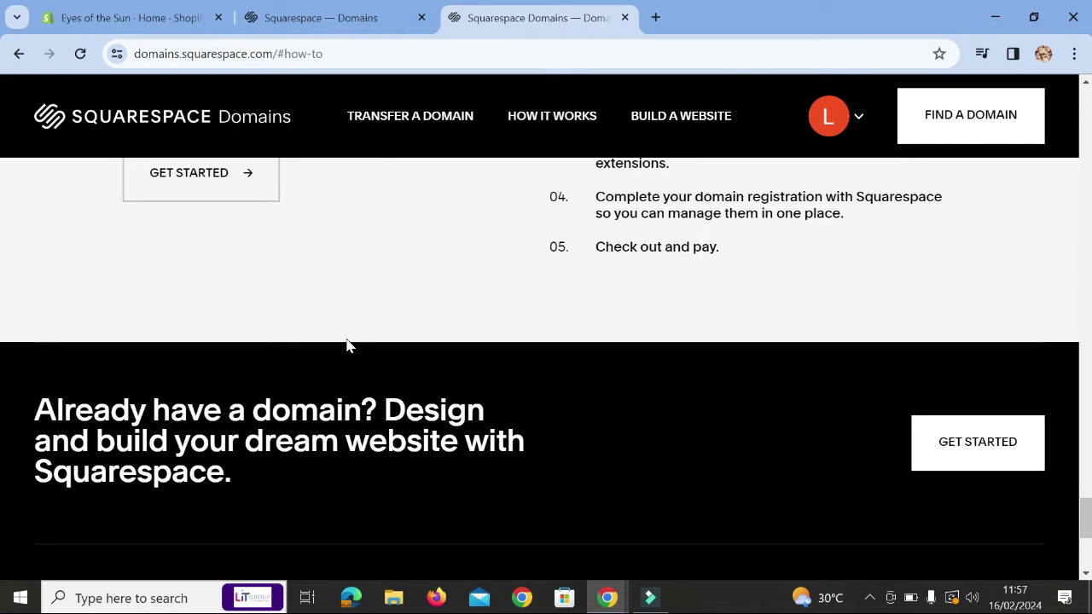
scroll(346, 345, "up", 6)
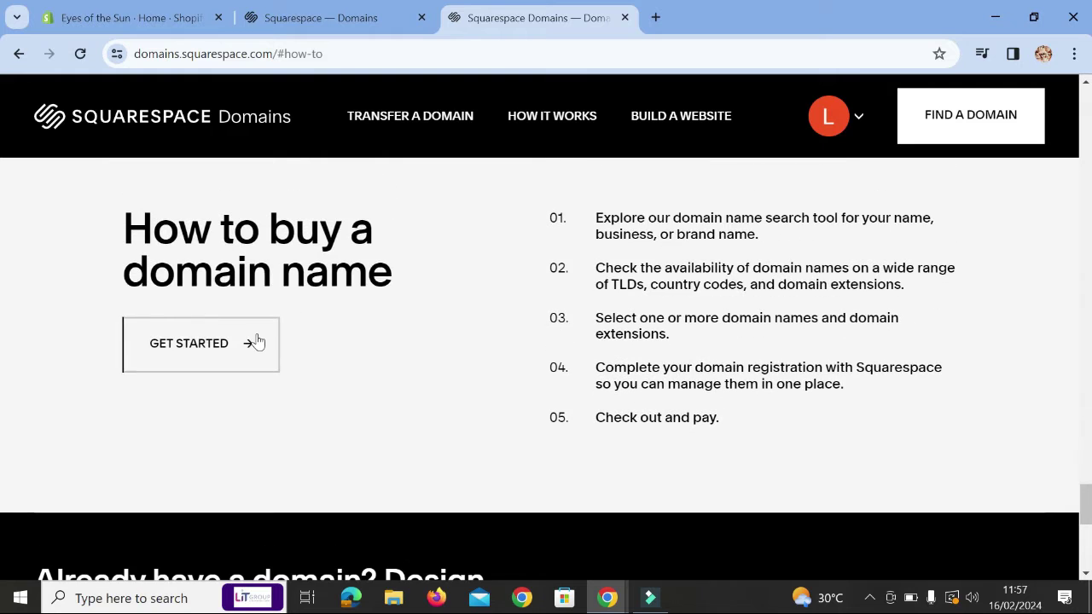
scroll(357, 338, "up", 3)
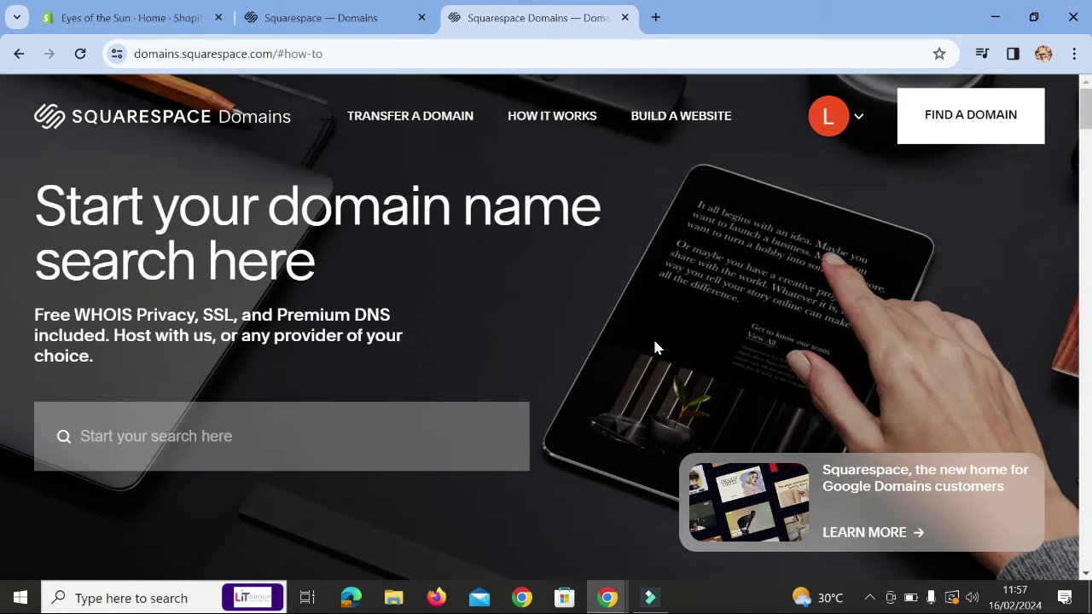
- Search Squarespace Domains for the domain name Eyesofthesun
left_click(247, 431)
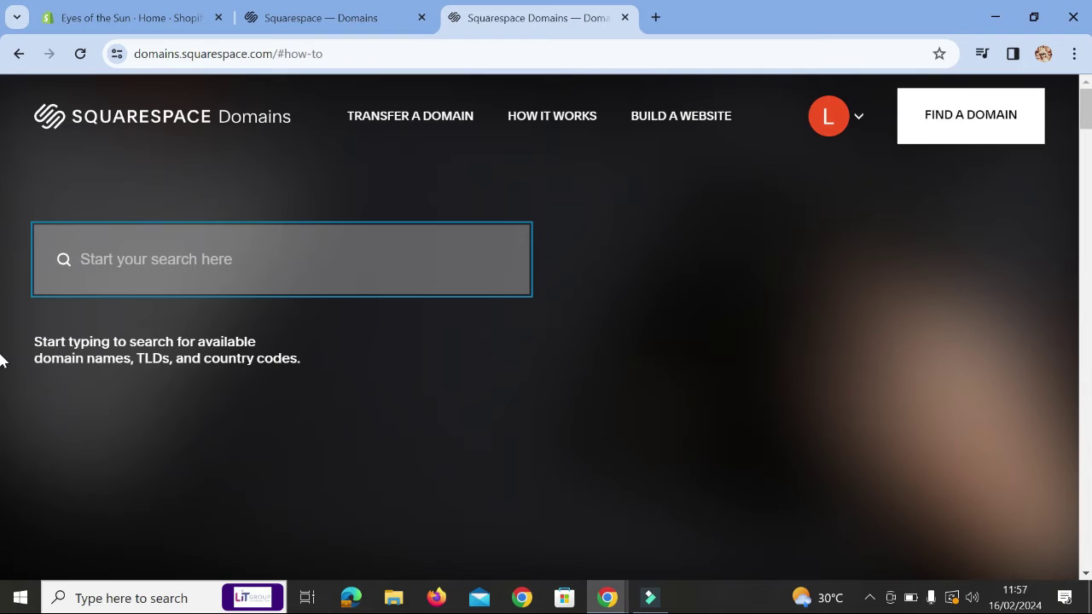
type("Eye")
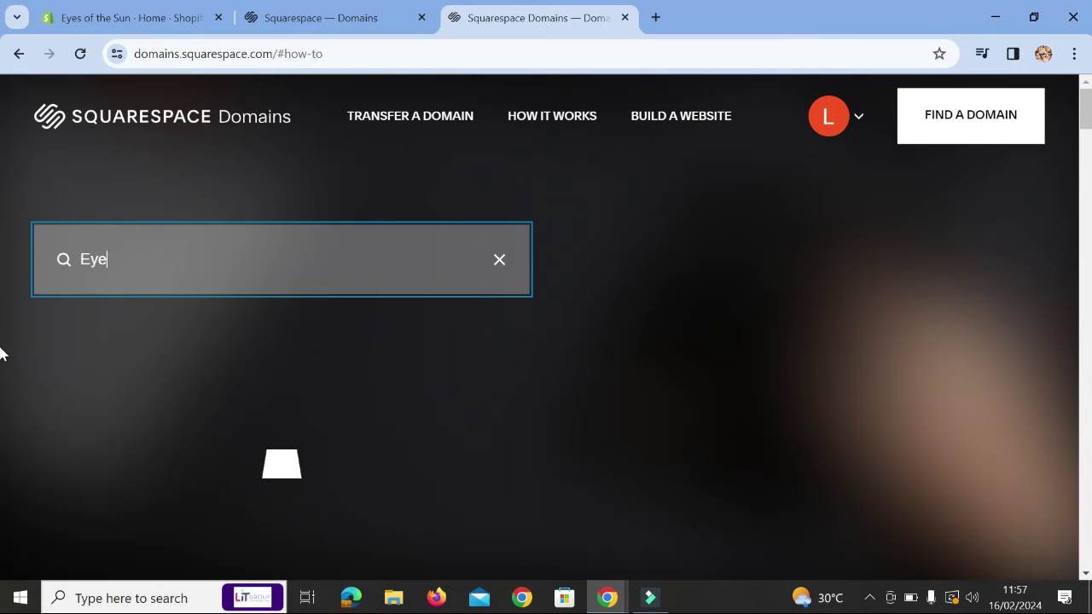
type("softhe")
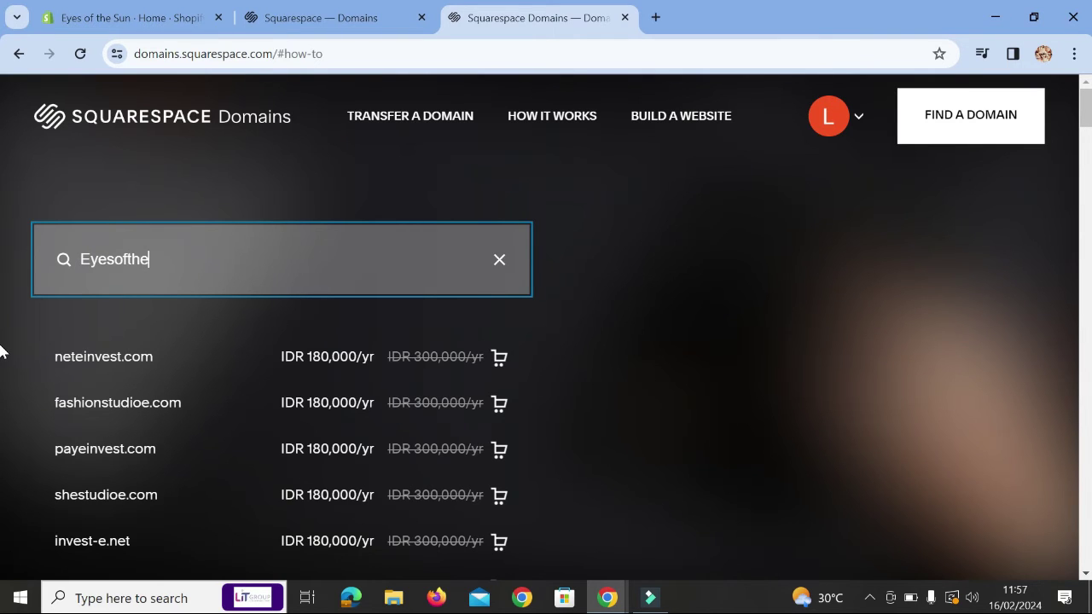
type("sun")
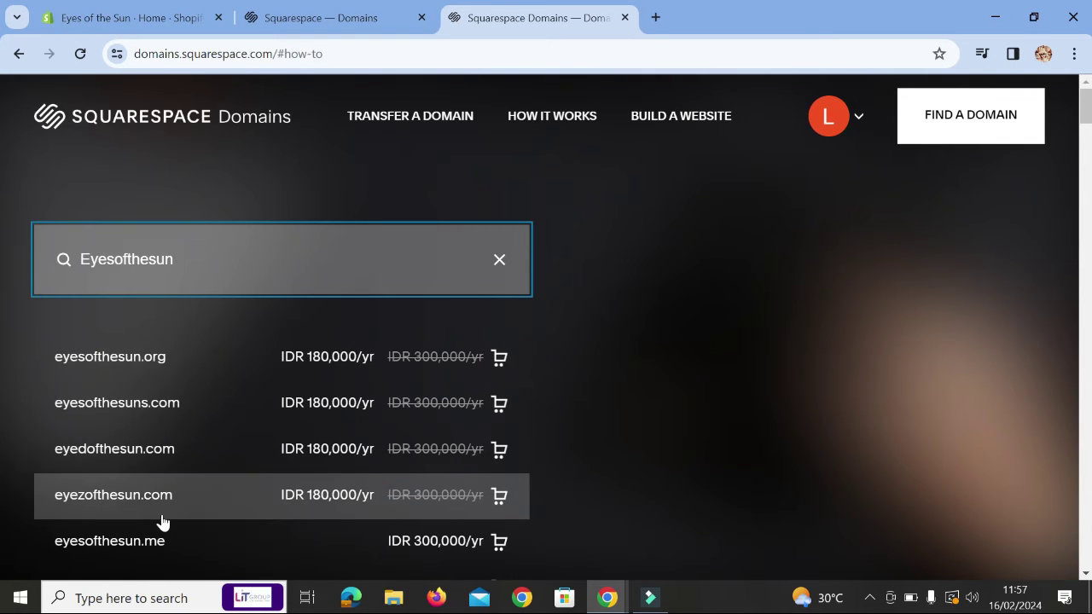
- Browse the domain suggestions and prices for Eyesofthesun, loading more Health & Wellness domains
scroll(214, 546, "down", 1)
scroll(214, 543, "down", 1)
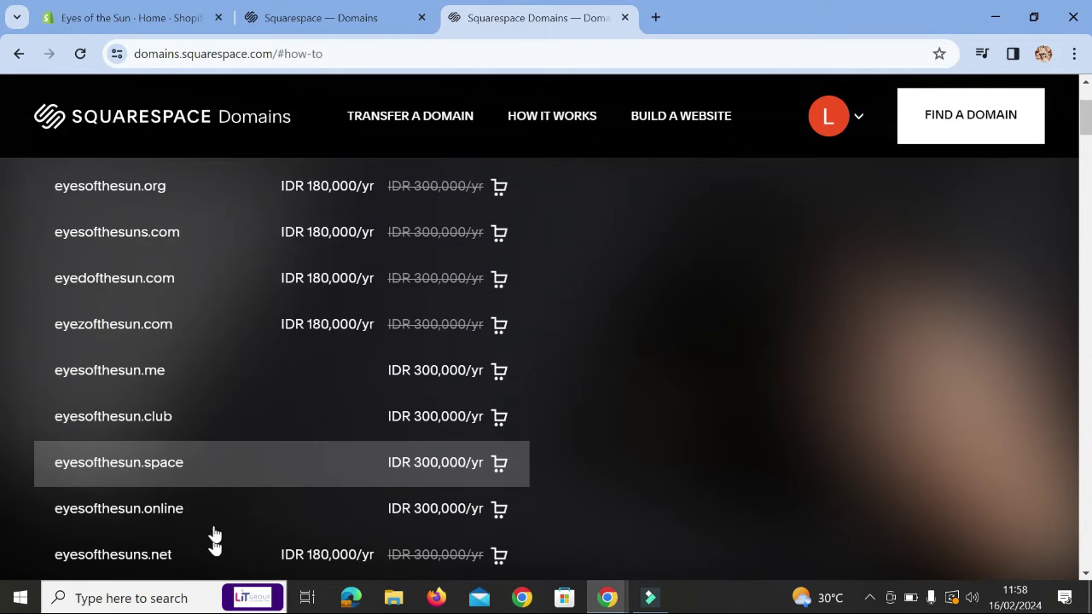
scroll(319, 498, "down", 2)
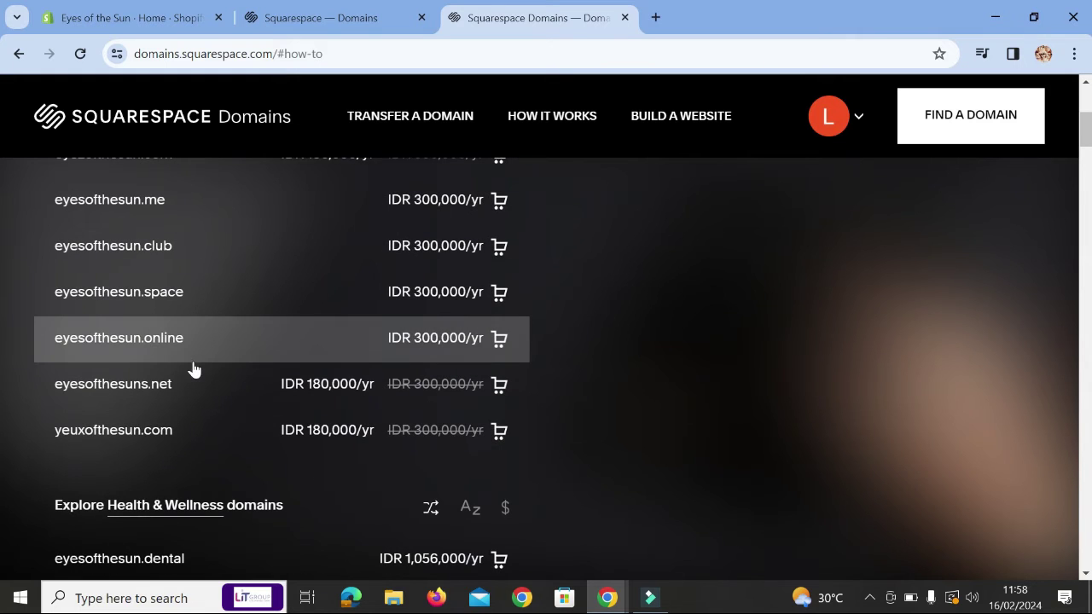
left_click(401, 510)
left_click(401, 504)
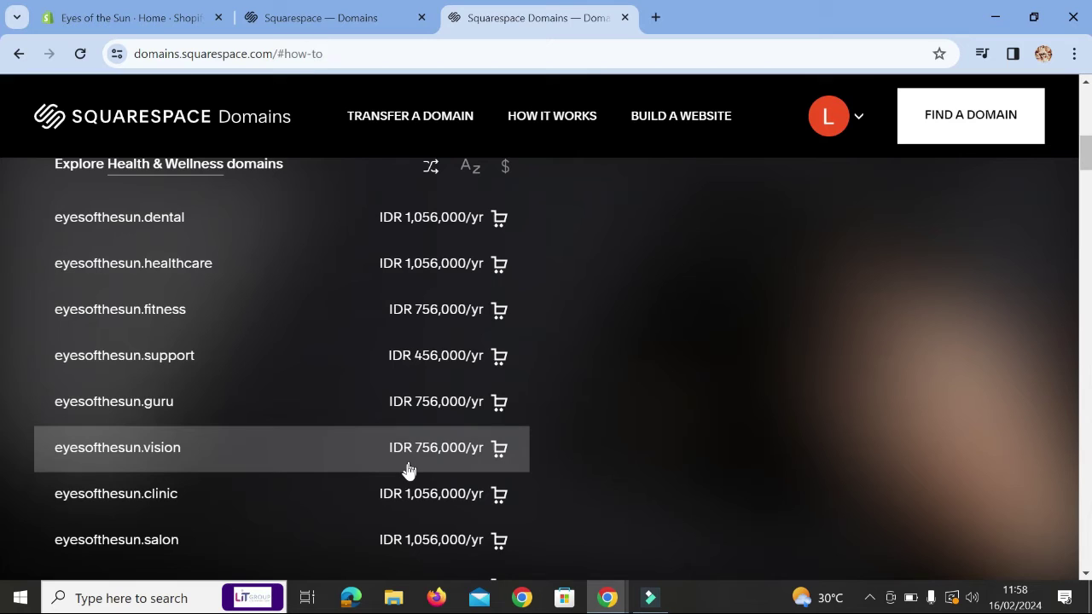
scroll(407, 471, "down", 4)
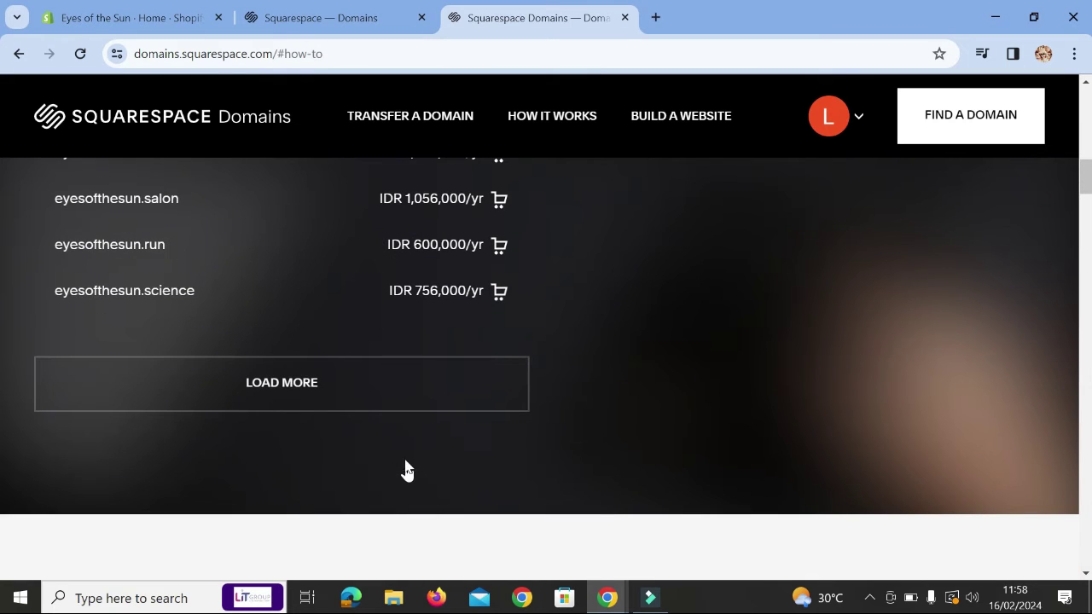
left_click(373, 394)
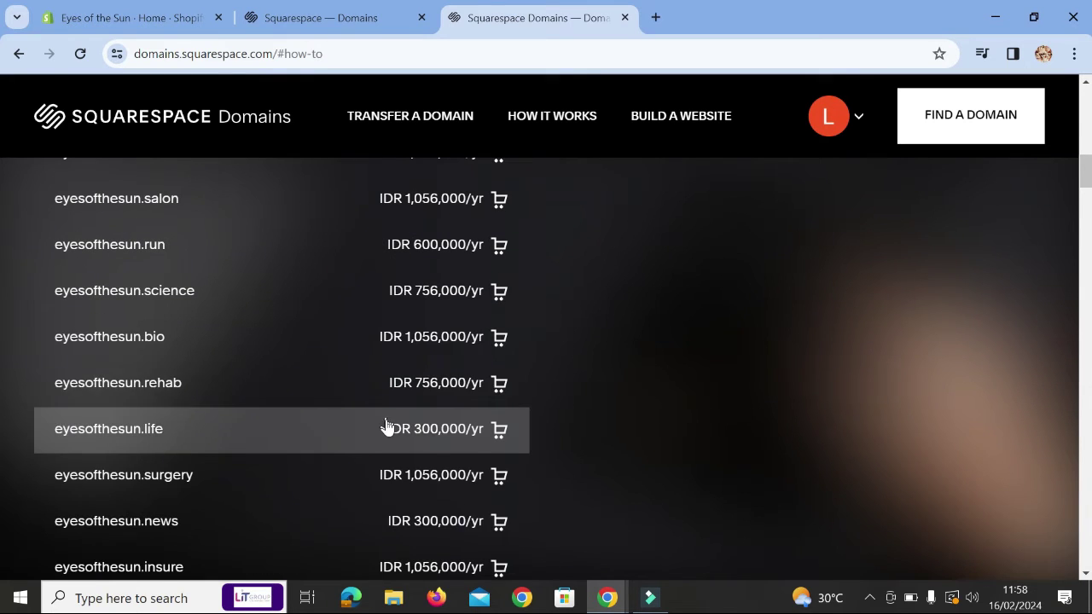
scroll(385, 428, "down", 3)
scroll(383, 423, "down", 2)
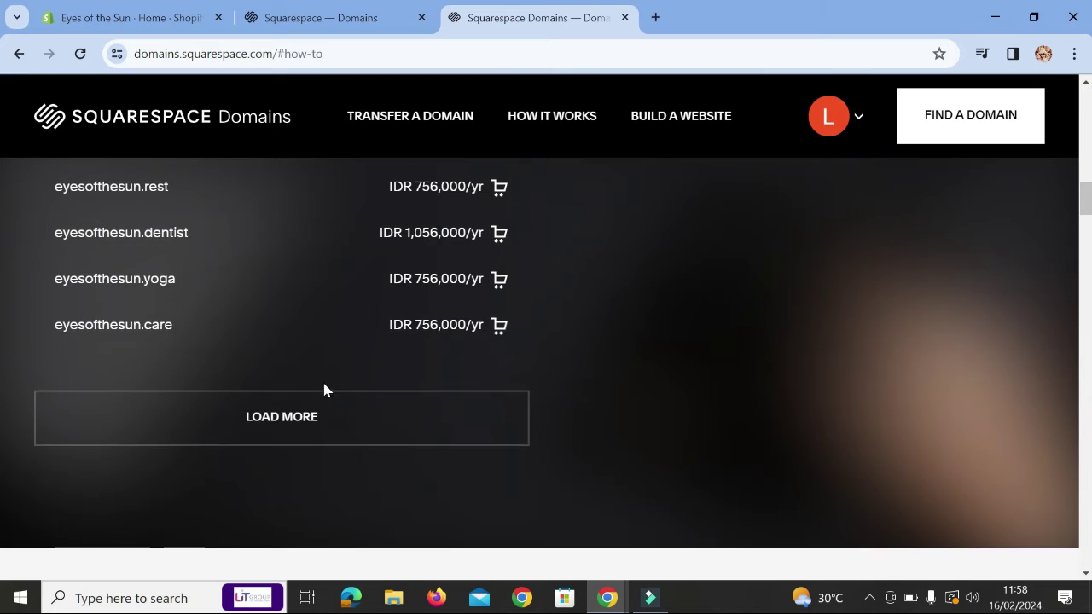
scroll(315, 350, "up", 8)
scroll(314, 351, "up", 10)
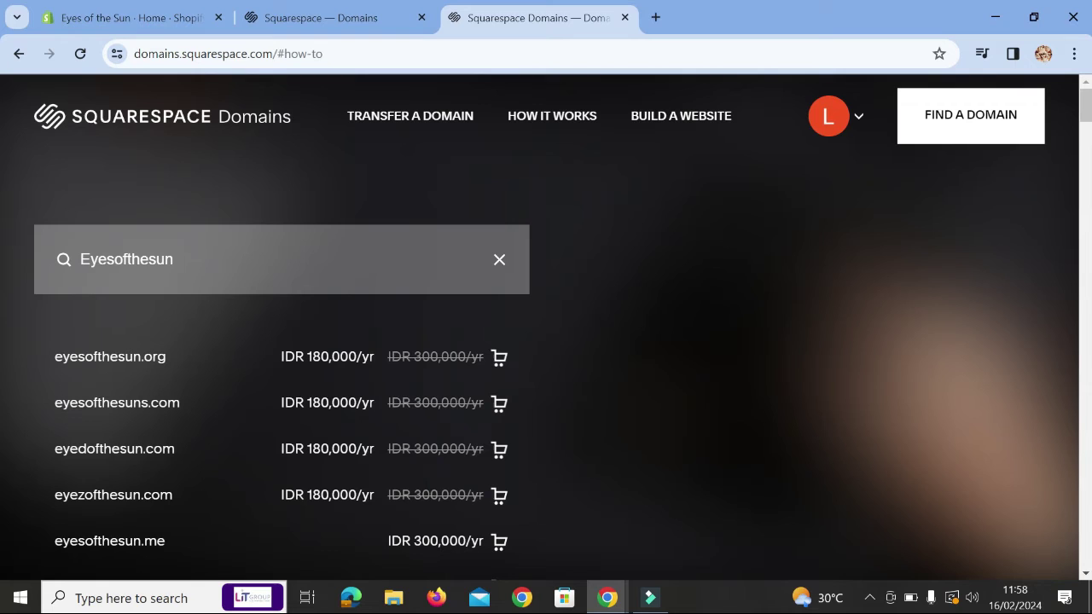
- Search for the shorter domain name Esots and look through the suggested domains and prices
left_click(276, 263)
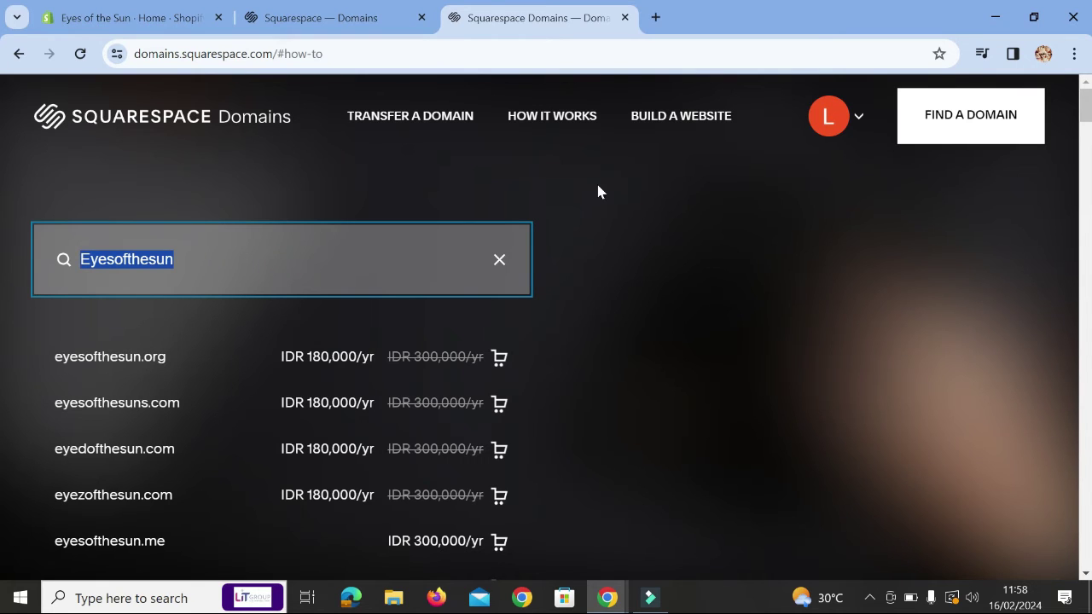
type("Esots")
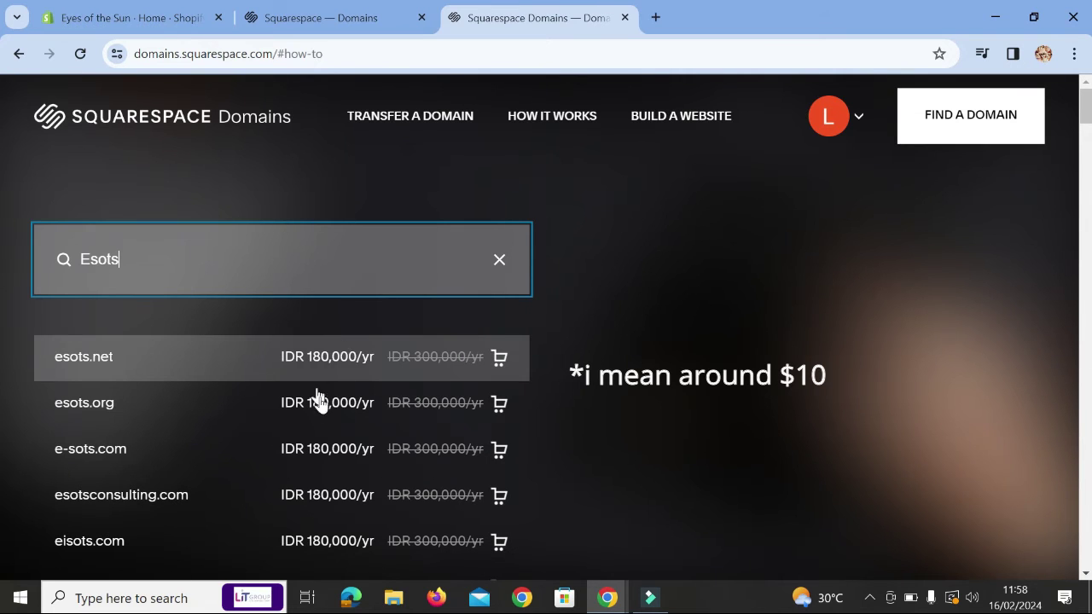
scroll(373, 434, "down", 2)
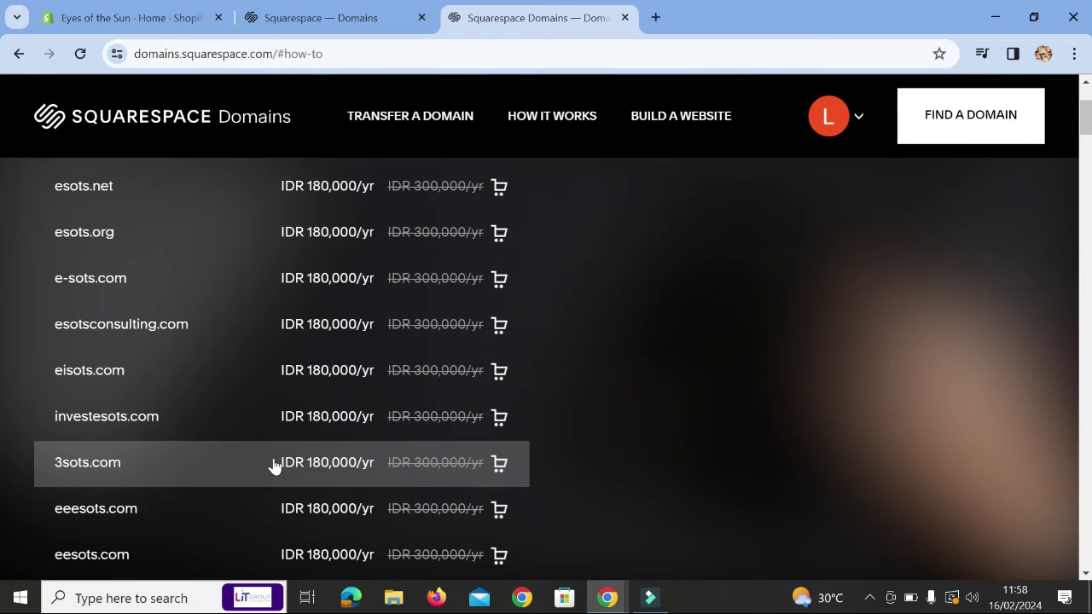
scroll(273, 465, "down", 2)
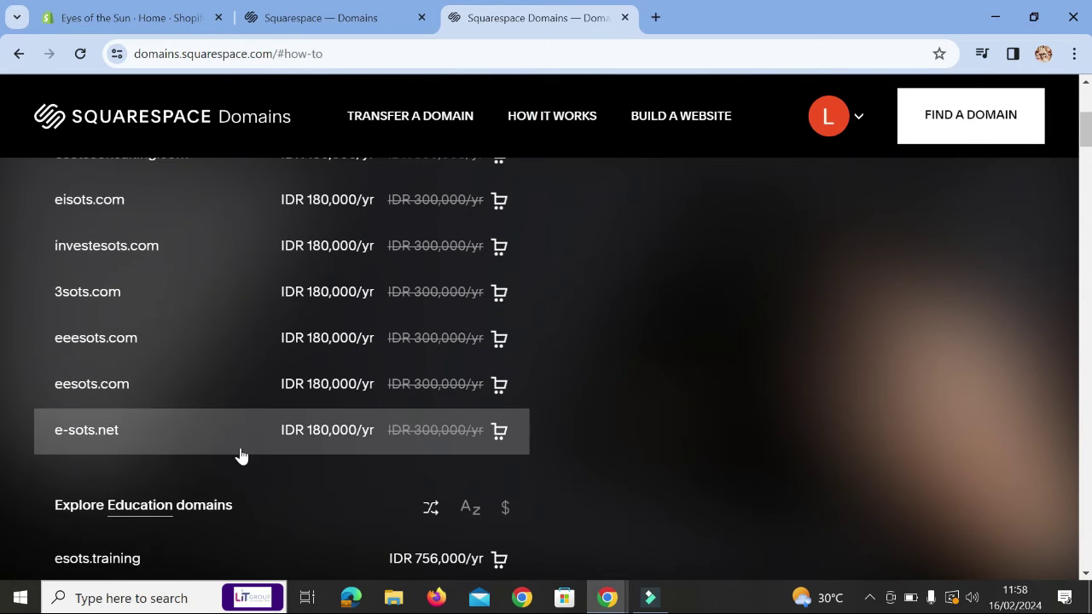
scroll(316, 453, "down", 2)
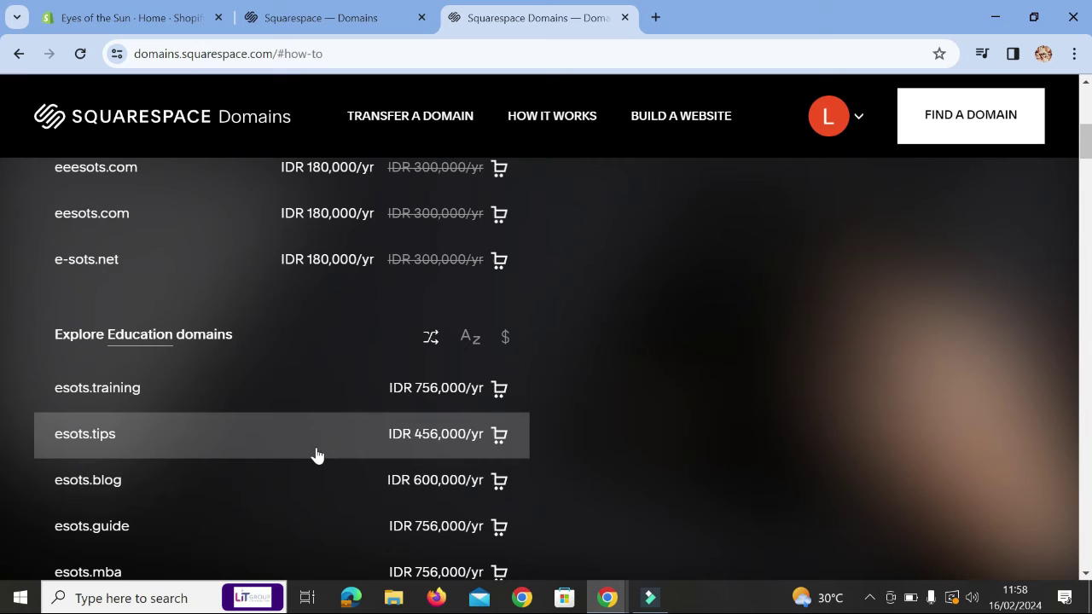
scroll(349, 349, "up", 6)
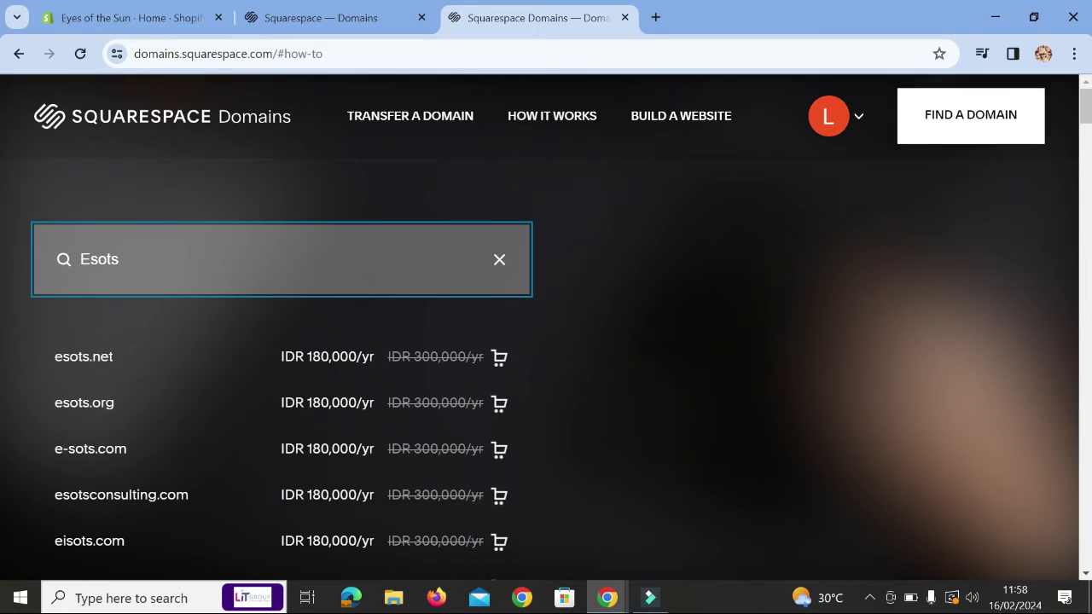
- Search for the domain name eyesofthesun again and add eyesofthesuns.com to the cart
key("ctrl+a")
type("eye")
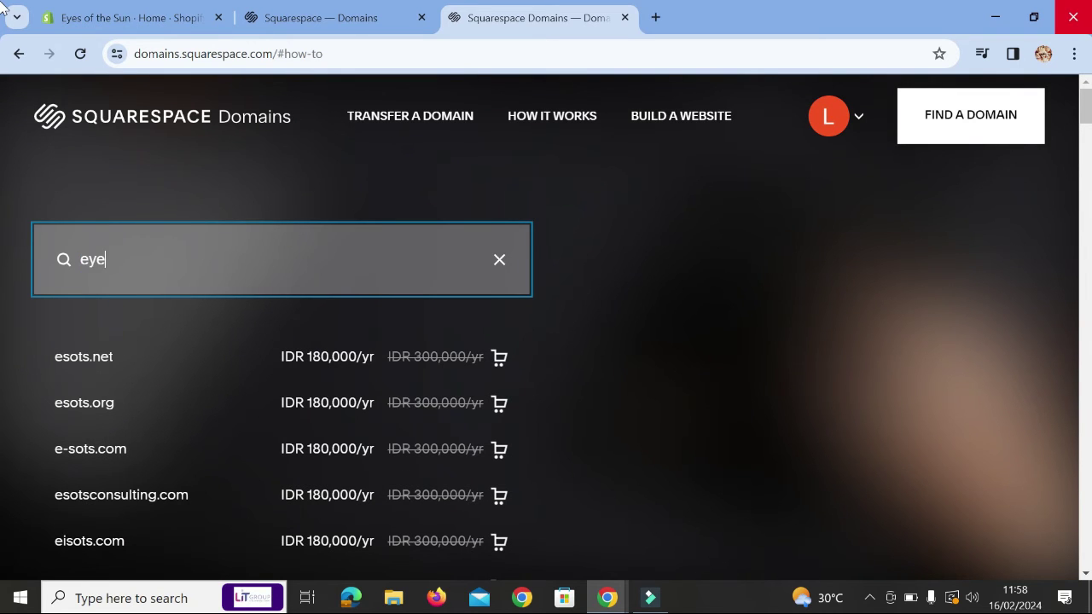
type("softhesun")
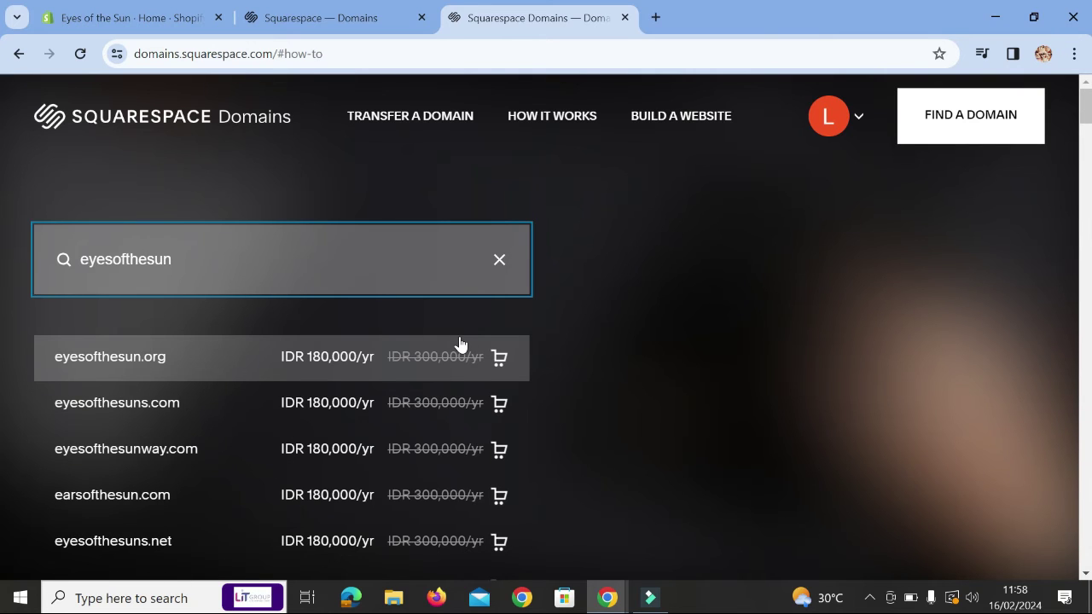
left_click(235, 411)
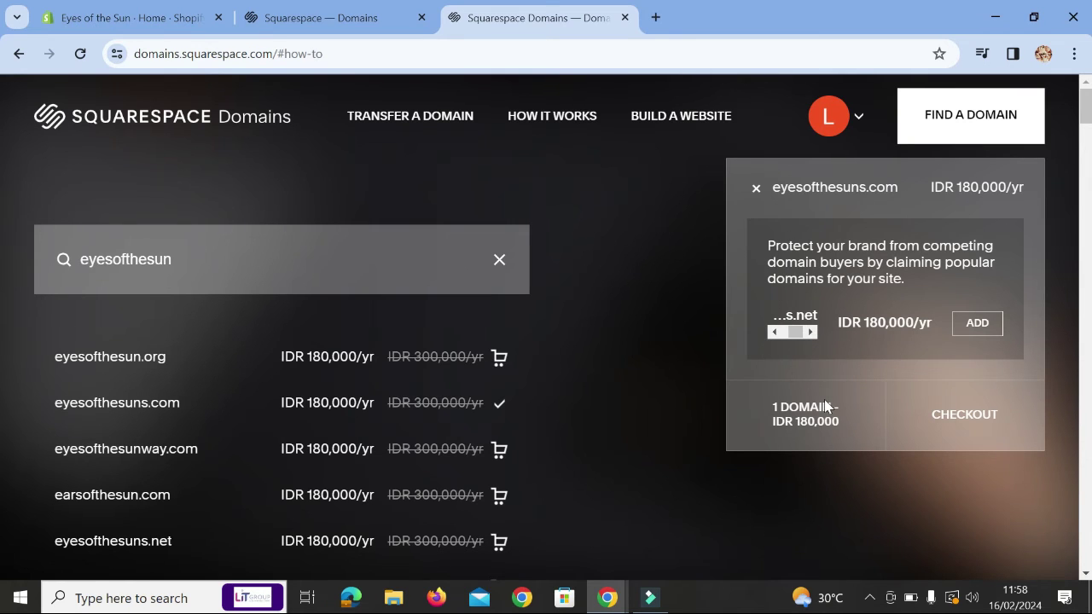
- Add eyesofthesuns.net, earsofthesun.com, earsofthesun.net and littleeyesofthesun.com to the cart
left_click(979, 324)
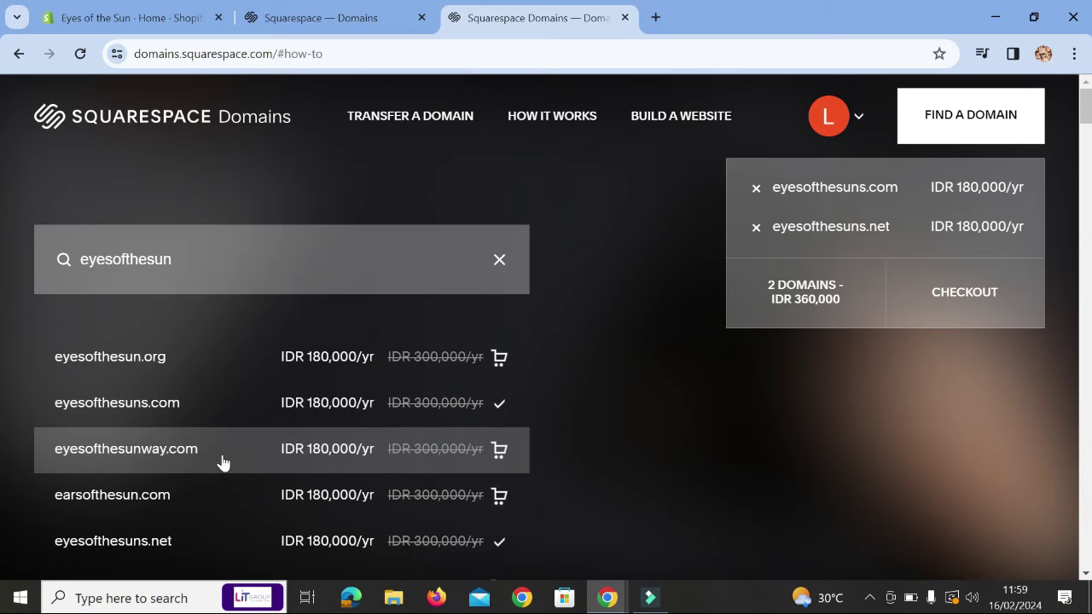
left_click(214, 503)
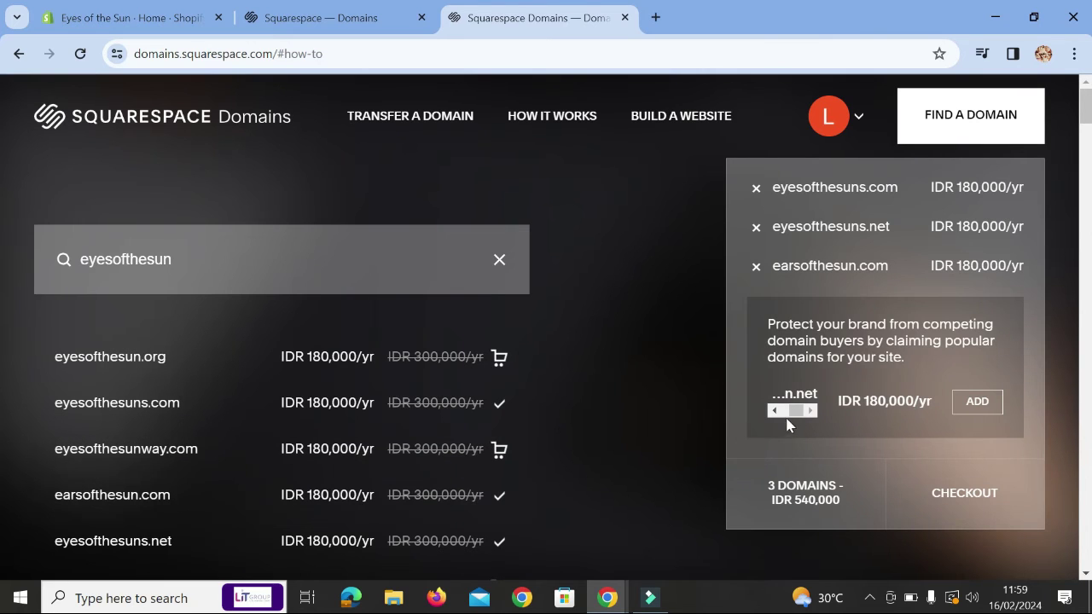
left_click(976, 401)
scroll(273, 447, "down", 4)
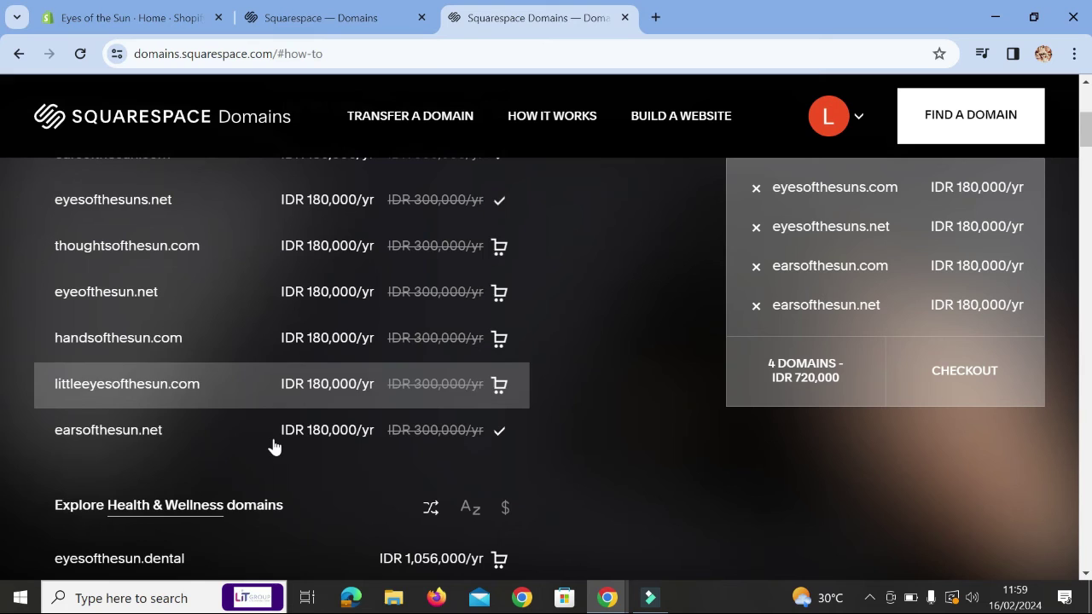
left_click(227, 396)
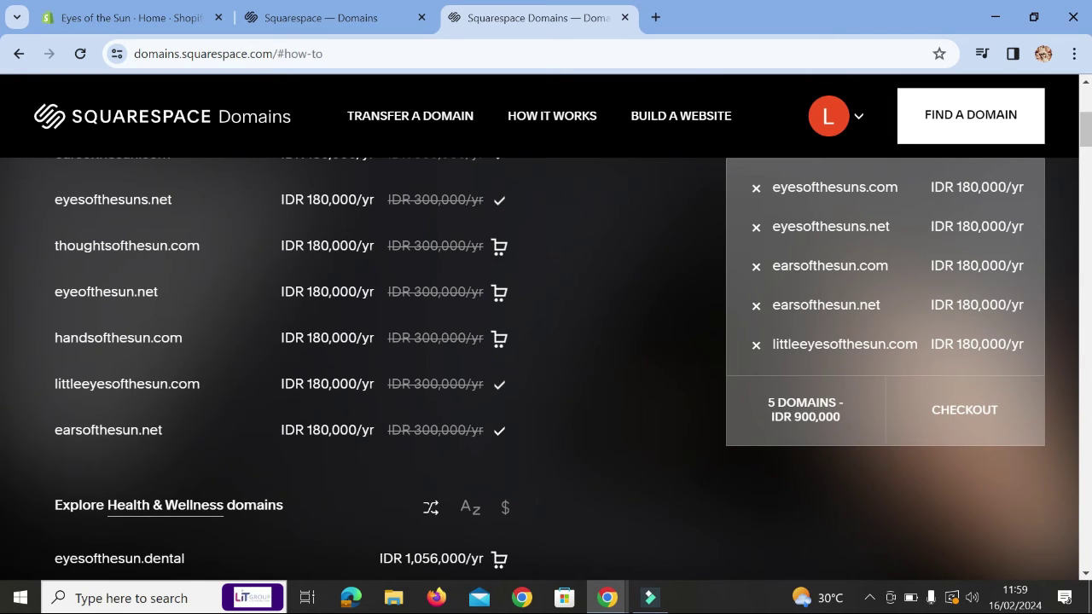
- Remove every domain except eyesofthesuns.com from the cart
left_click(755, 346)
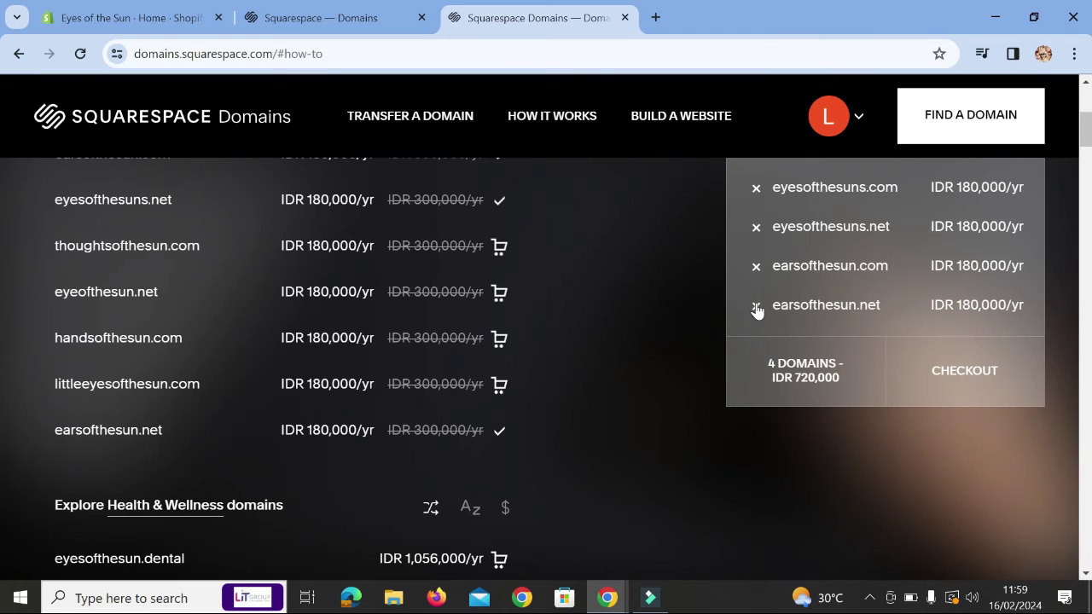
left_click(755, 306)
left_click(755, 267)
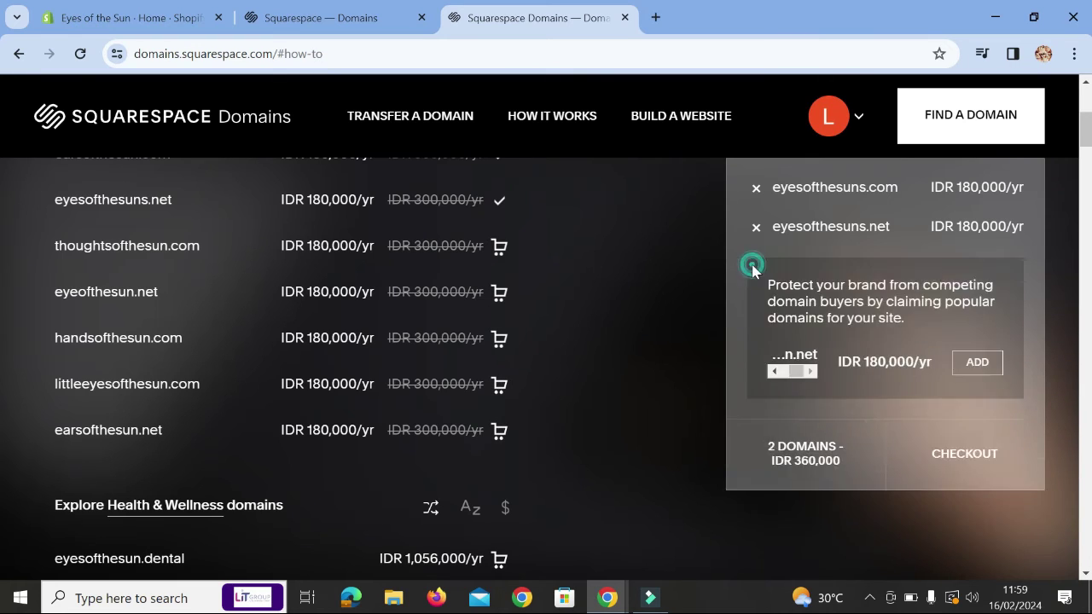
scroll(760, 216, "up", 1)
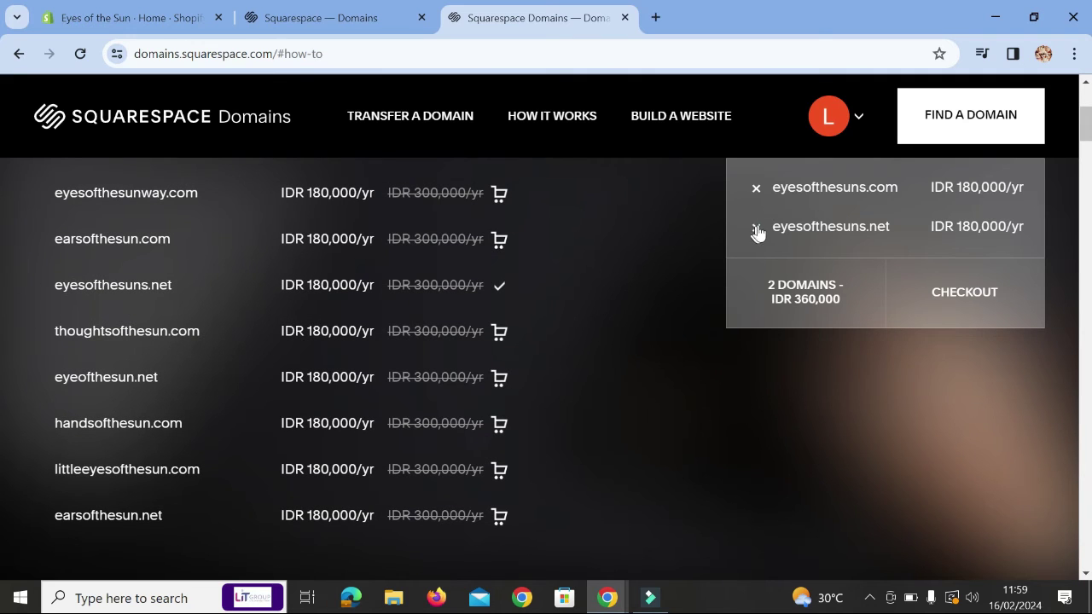
left_click(755, 227)
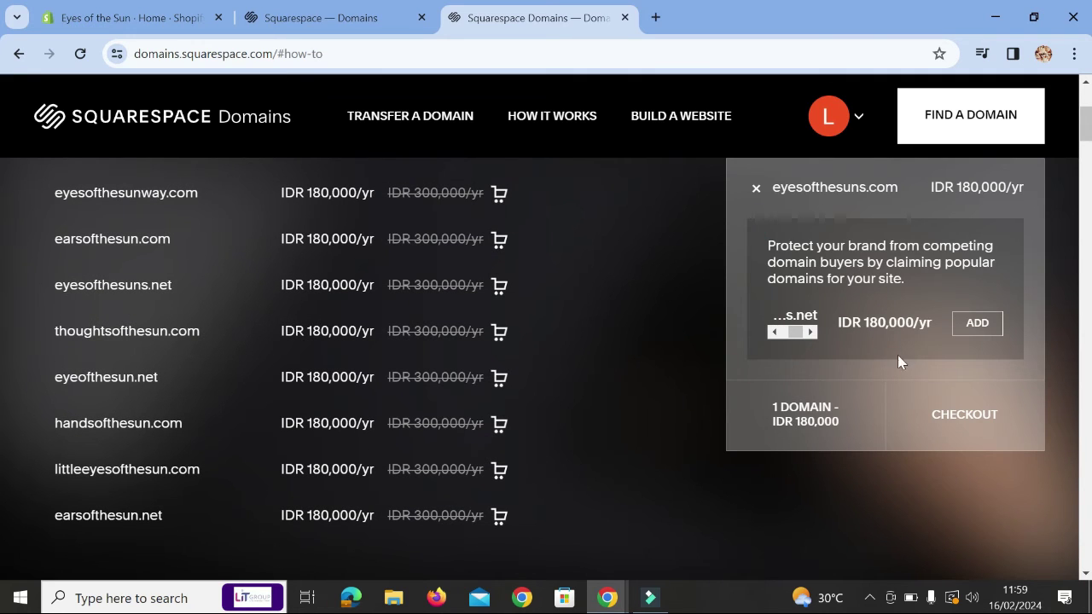
- Proceed to checkout with eyesofthesuns.com and review the contact and address fields of the registration form
left_click(938, 414)
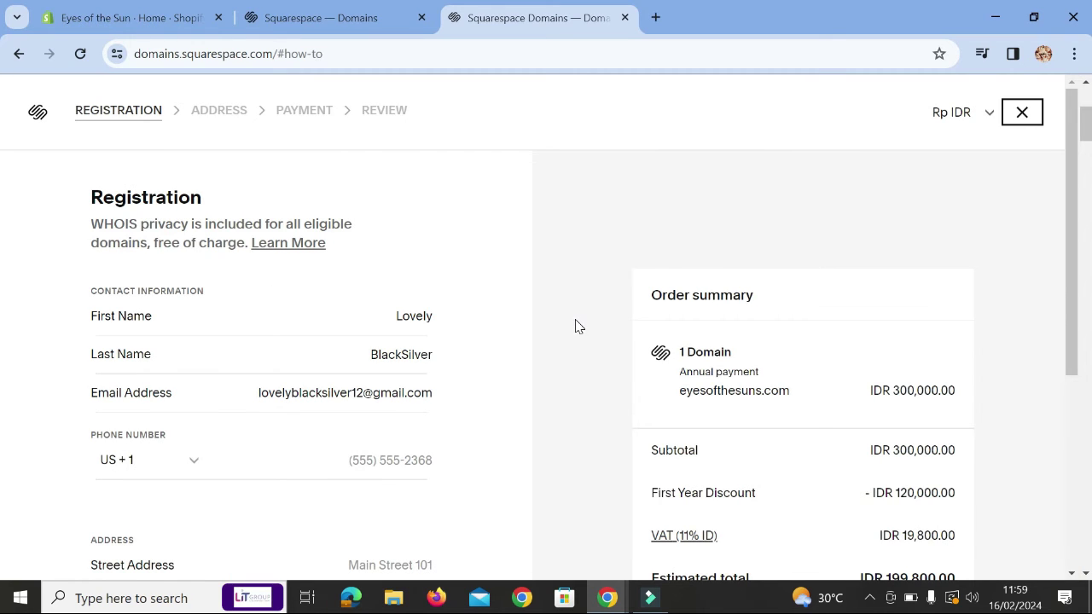
scroll(840, 356, "down", 1)
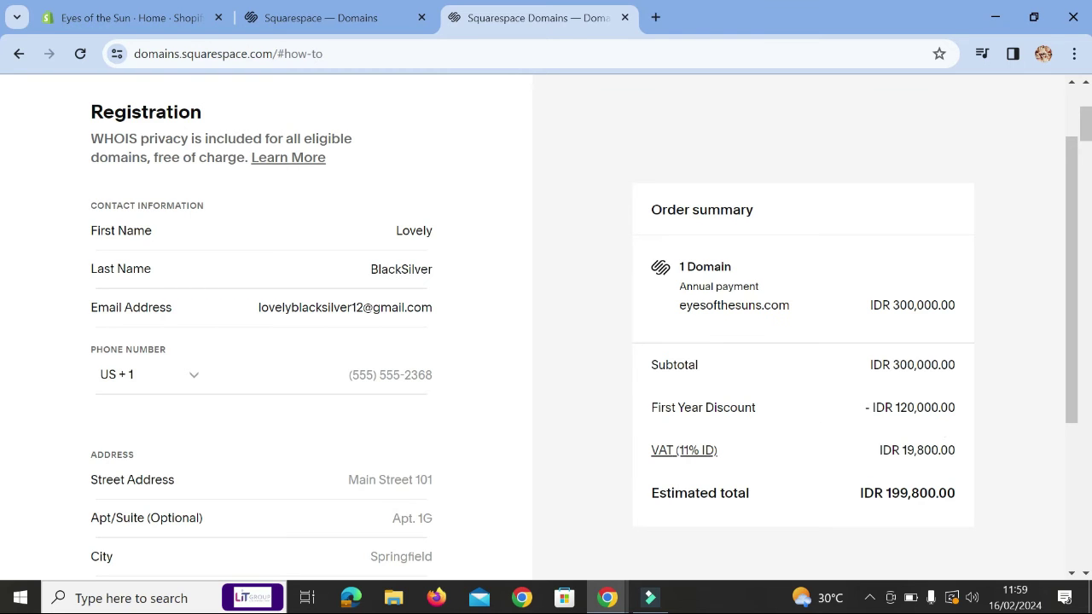
scroll(352, 358, "down", 3)
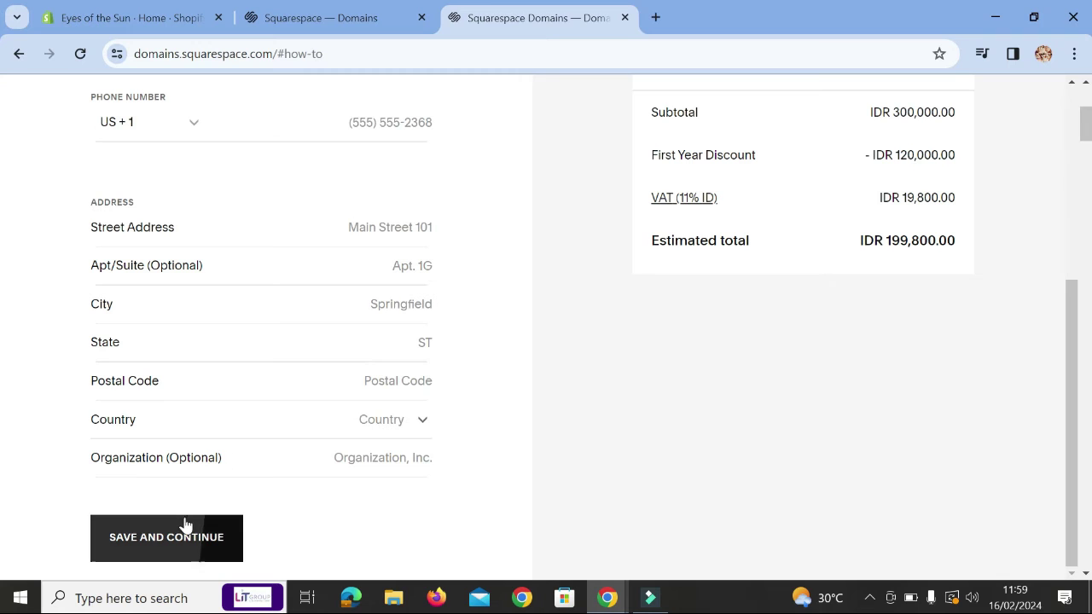
scroll(436, 397, "up", 4)
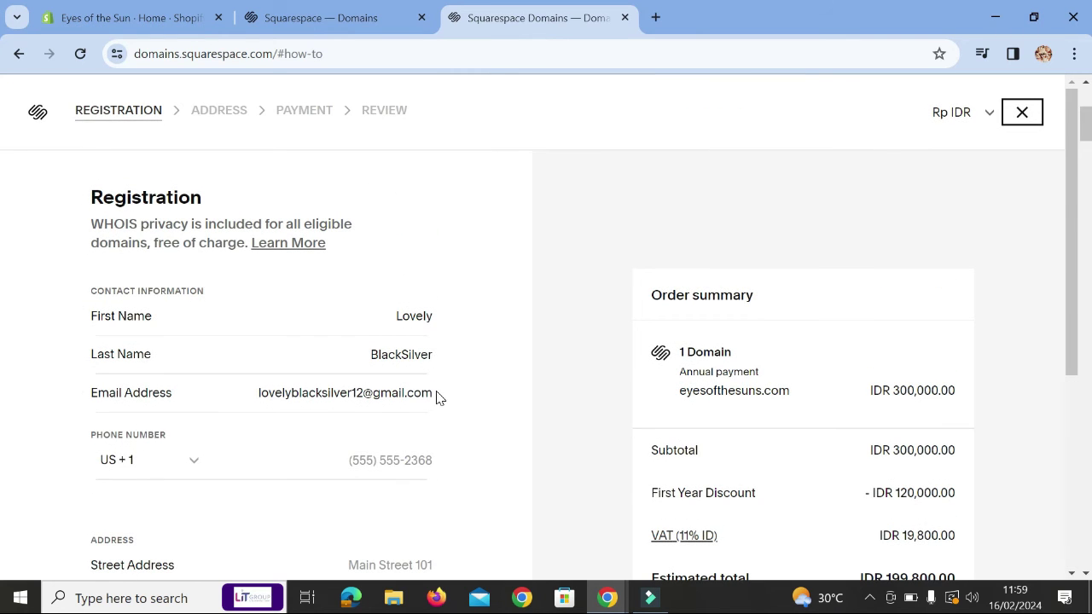
scroll(490, 348, "down", 1)
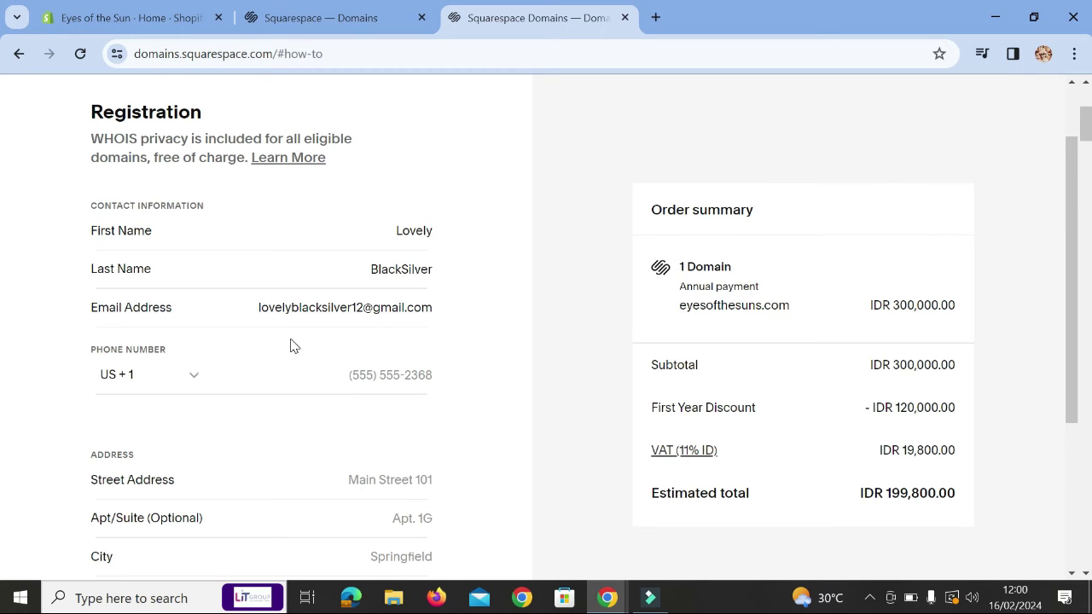
scroll(294, 340, "down", 1)
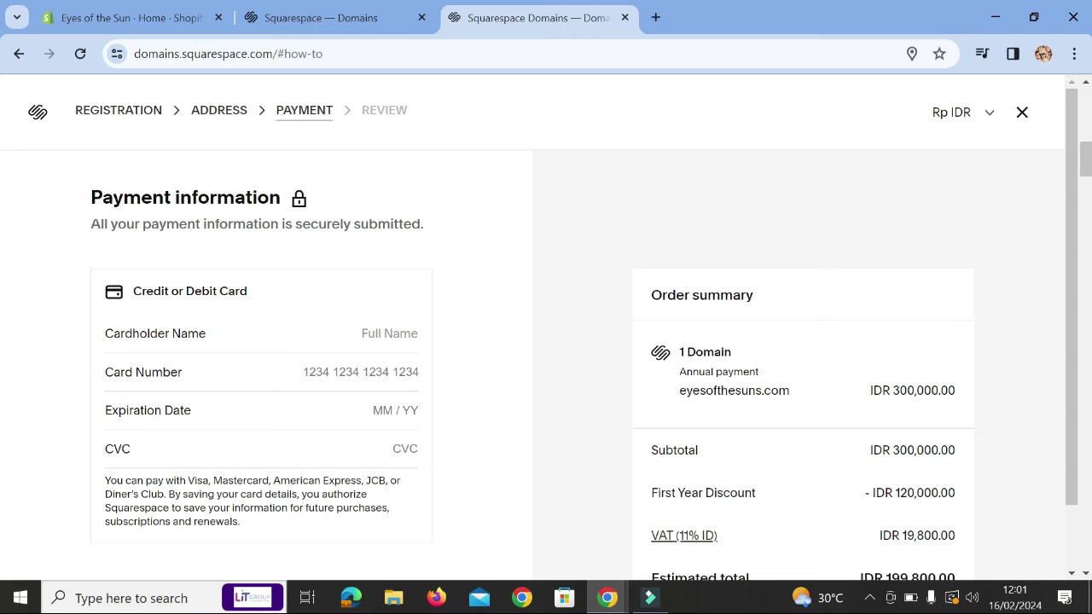
- Switch the checkout currency to USD and review the payment fields and order summary
left_click(980, 111)
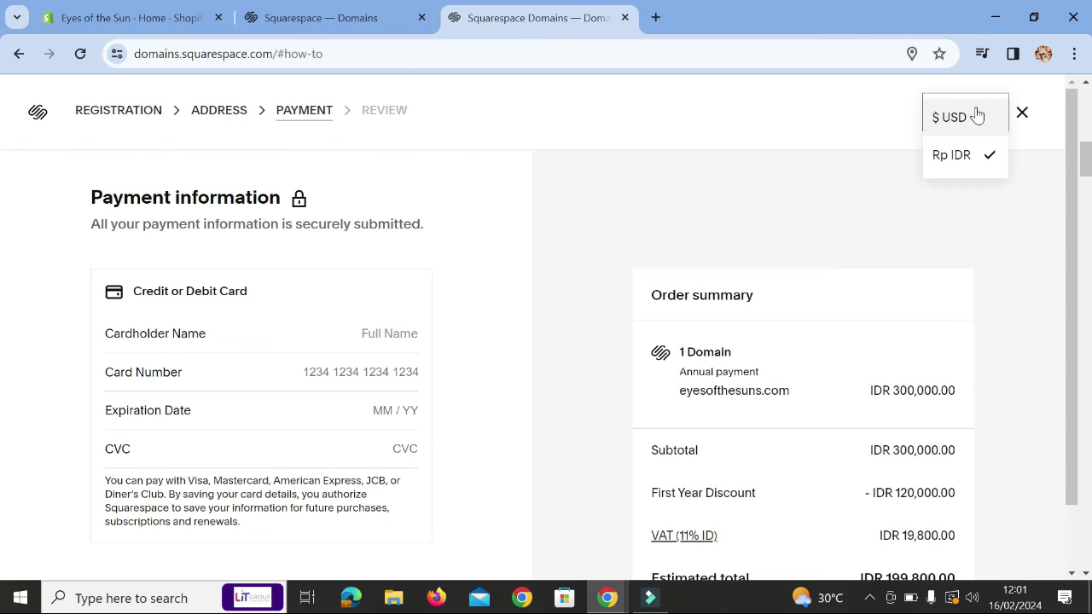
left_click(954, 155)
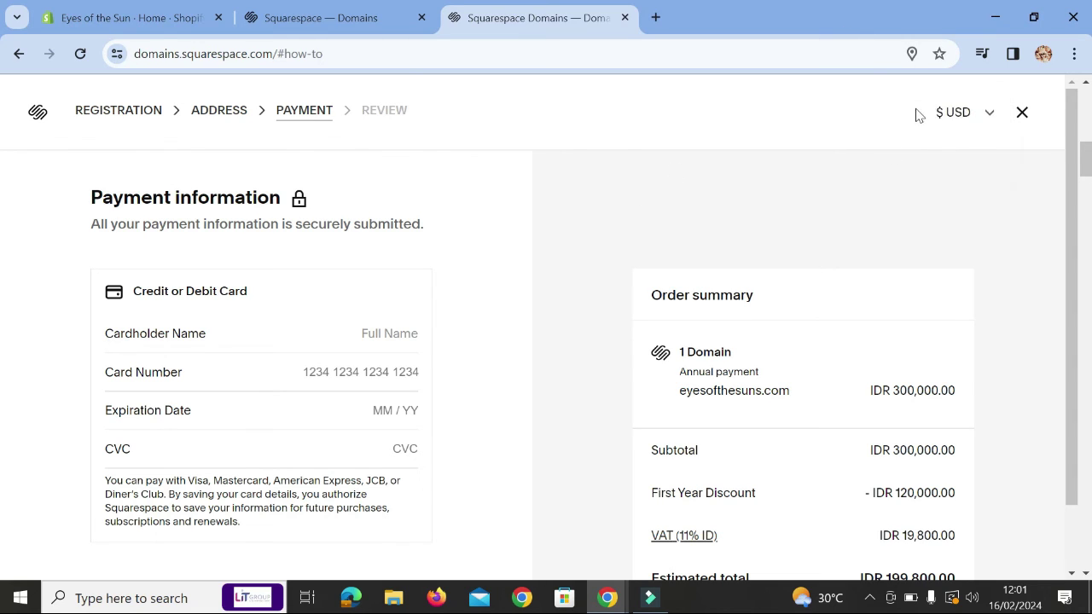
scroll(849, 392, "down", 1)
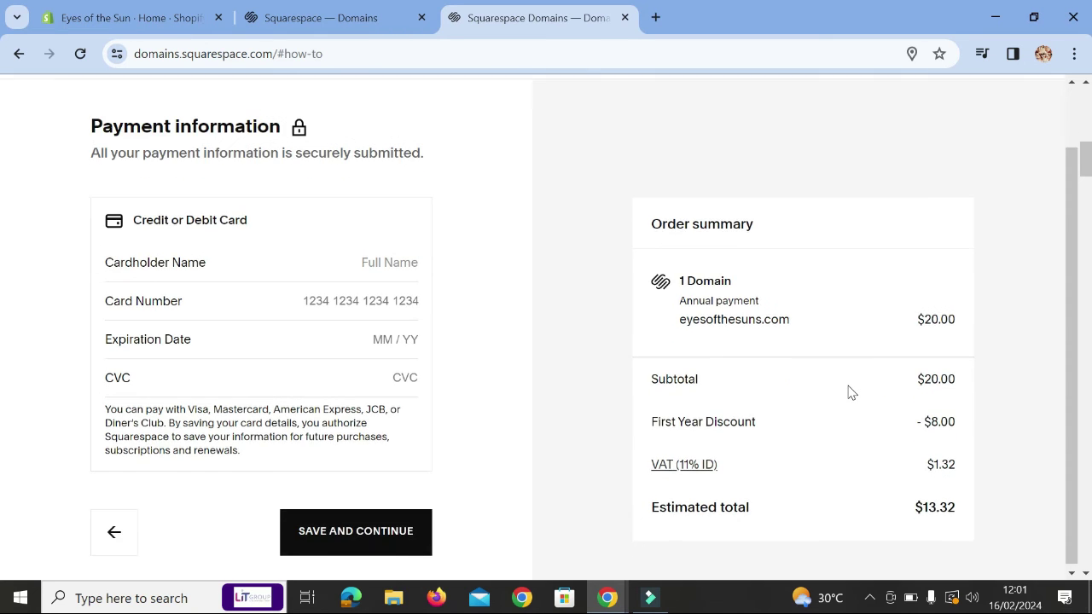
scroll(963, 171, "up", 1)
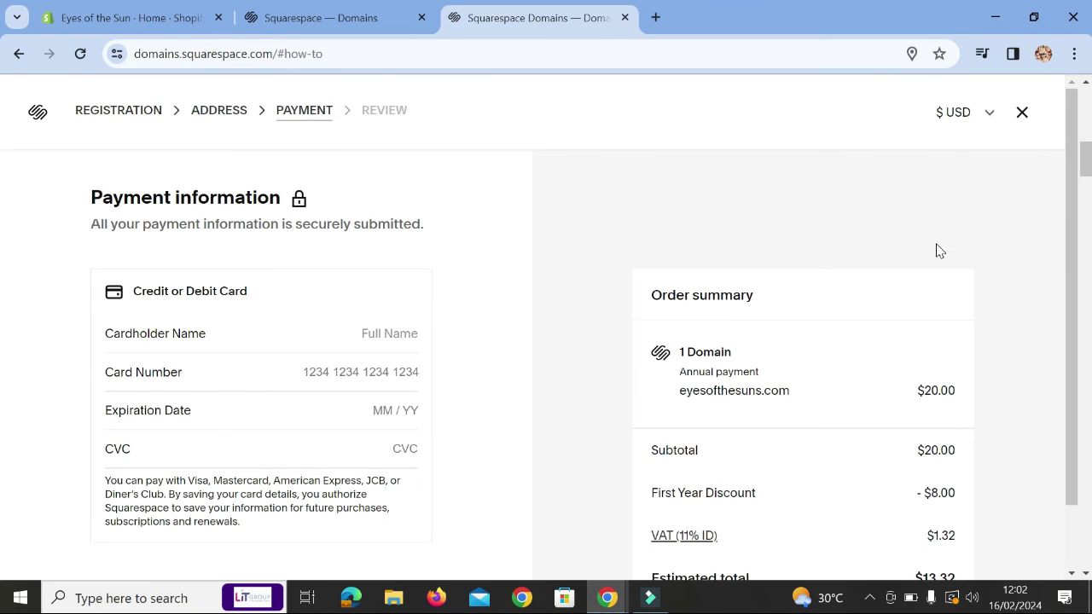
scroll(935, 248, "down", 1)
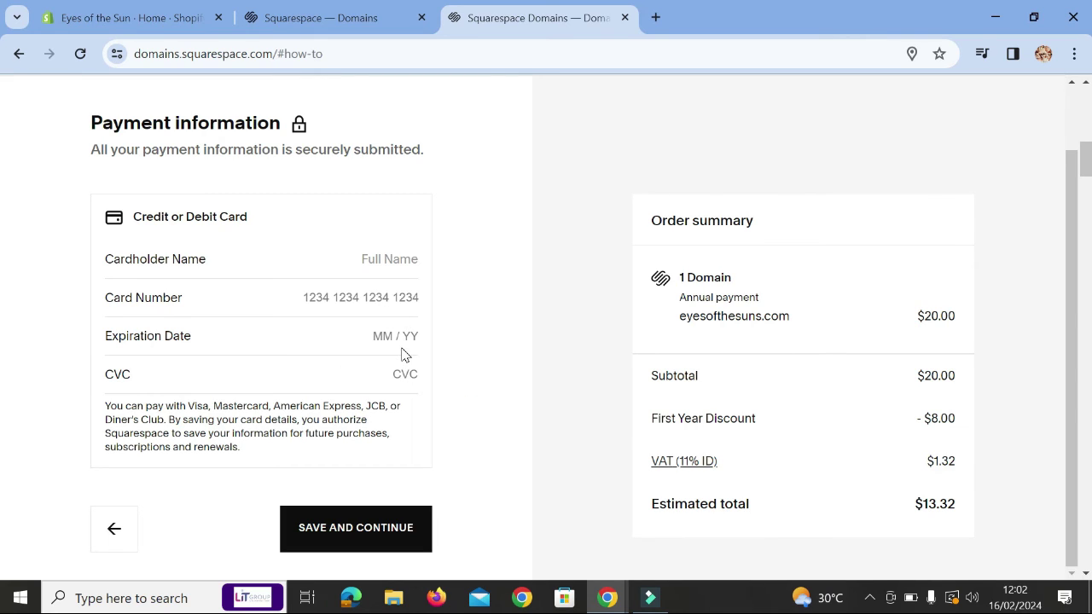
- Switch to the Eyes of the Sun Shopify admin and open the Domains page in the store settings
scroll(404, 354, "up", 1)
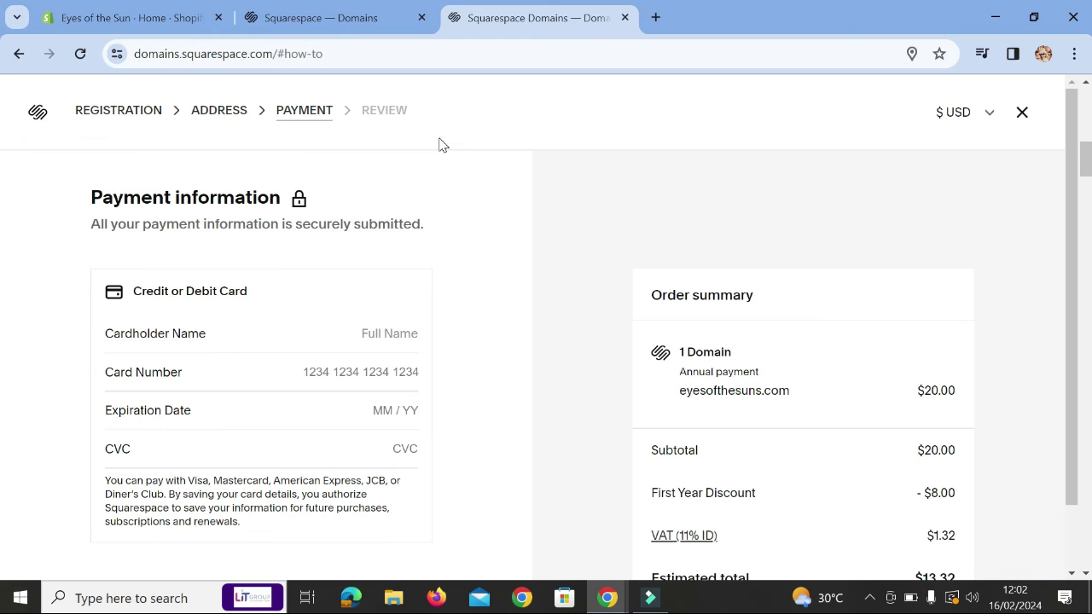
left_click(141, 17)
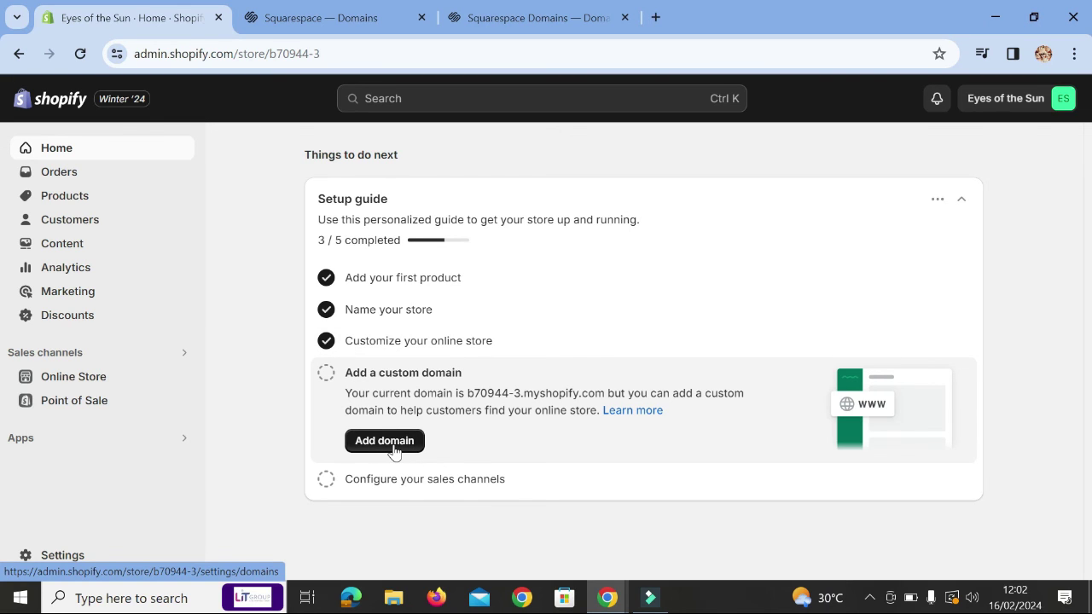
left_click(56, 556)
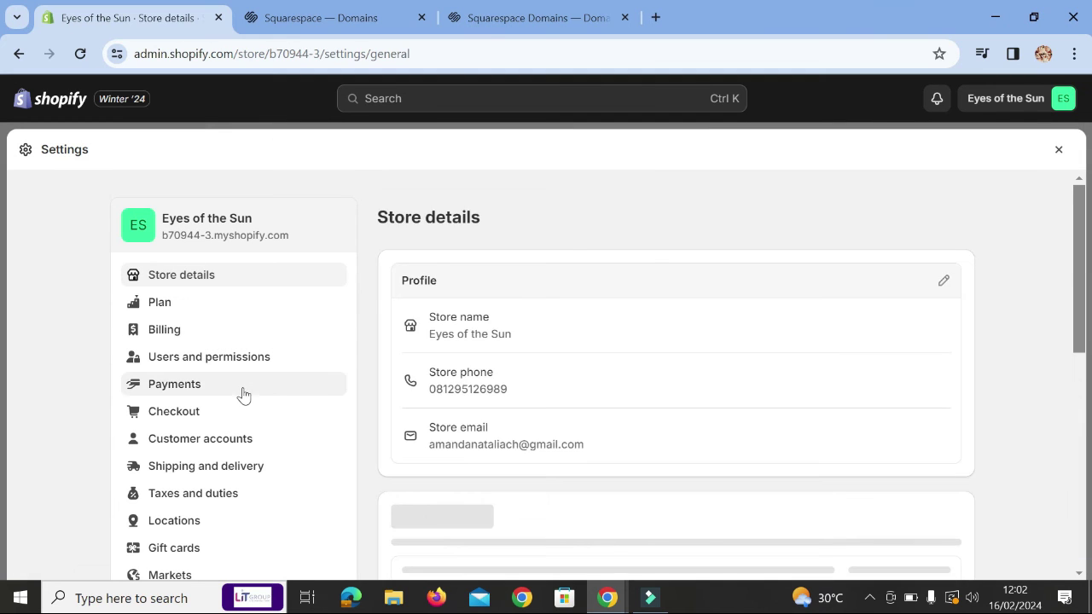
scroll(241, 392, "down", 1)
scroll(243, 396, "down", 3)
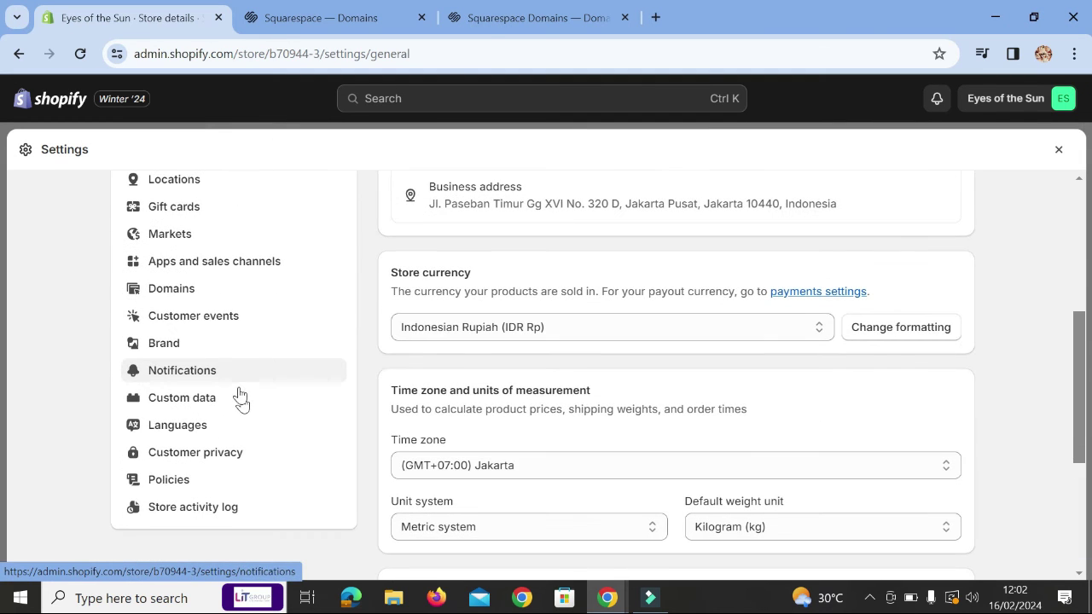
left_click(186, 294)
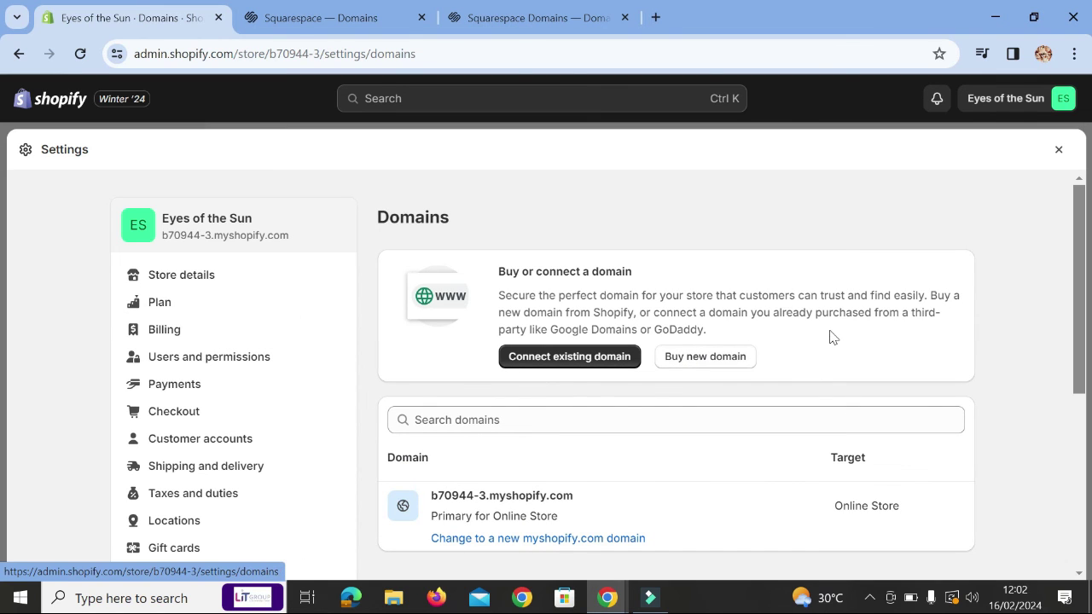
- Review the store's domain options and open the form for connecting an existing domain
scroll(829, 337, "down", 2)
scroll(829, 337, "up", 2)
left_click(577, 356)
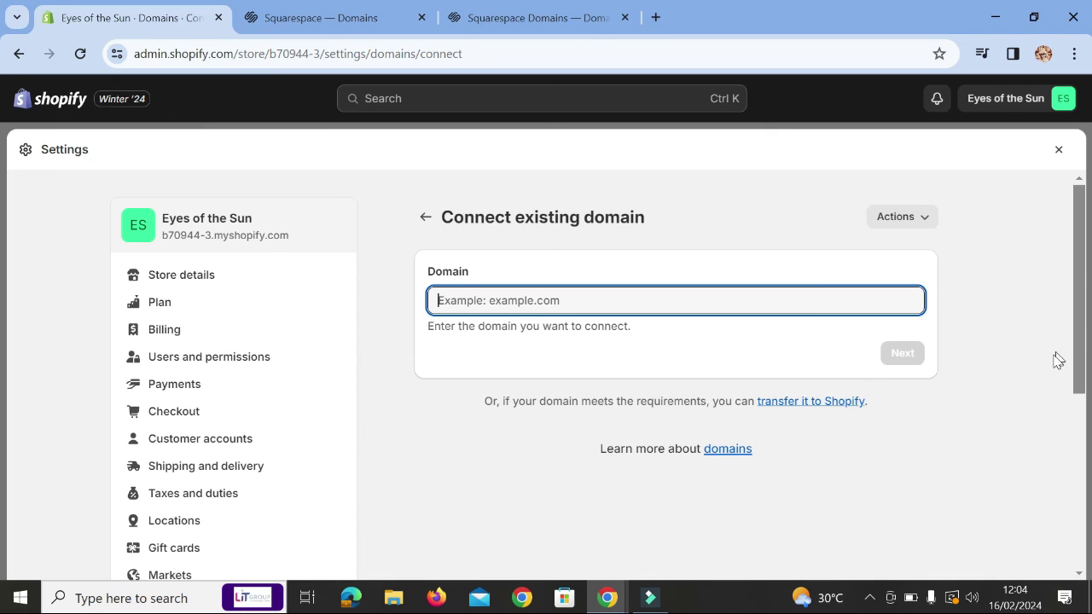
left_click(1031, 375)
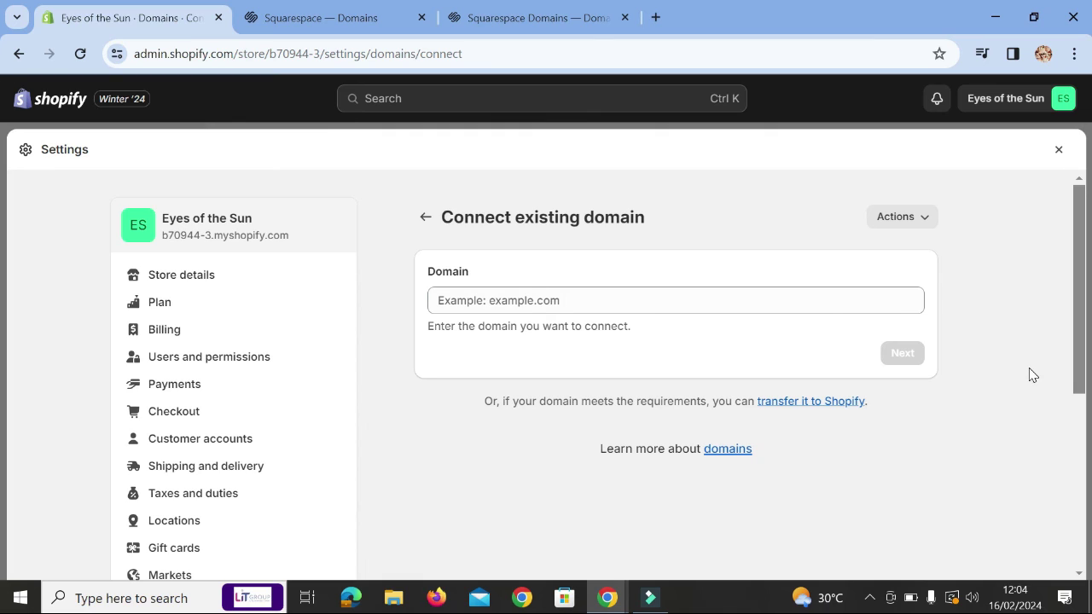